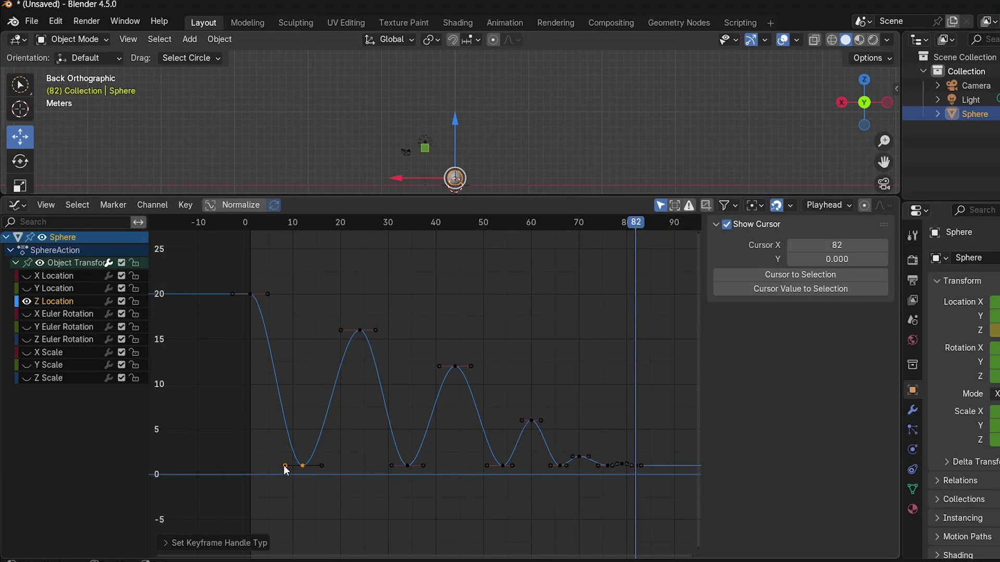
Pull both free handles of the first ground-contact Z Location key upward to form a sharp corner.
{"action": "mouse_move", "coordinate": [281, 464]}
{"action": "left_mouse_down"}
{"action": "mouse_move", "coordinate": [297, 386]}
{"action": "mouse_move", "coordinate": [292, 329]}
{"action": "left_mouse_up"}
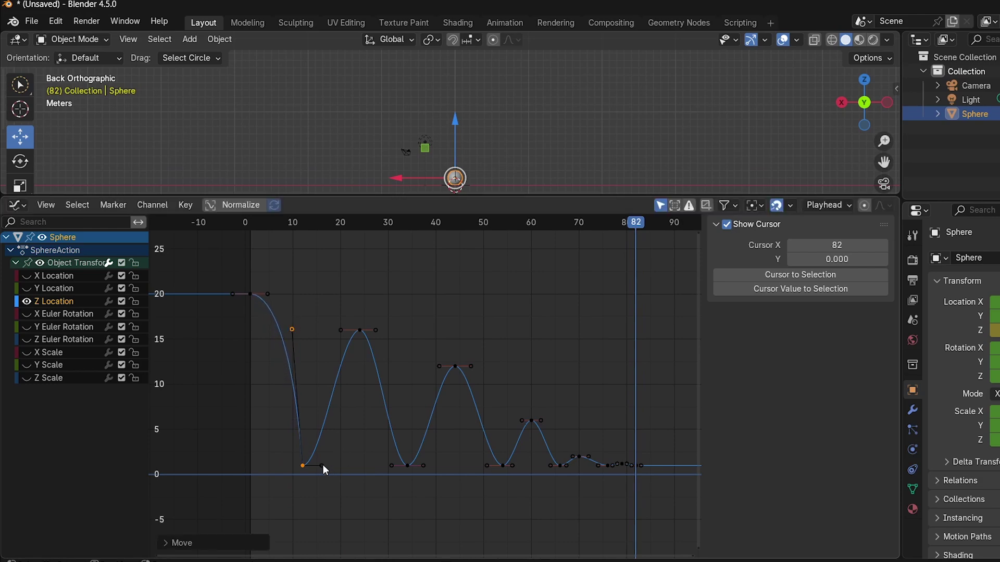
{"action": "left_click_drag", "start_coordinate": [322, 465], "coordinate": [306, 352]}
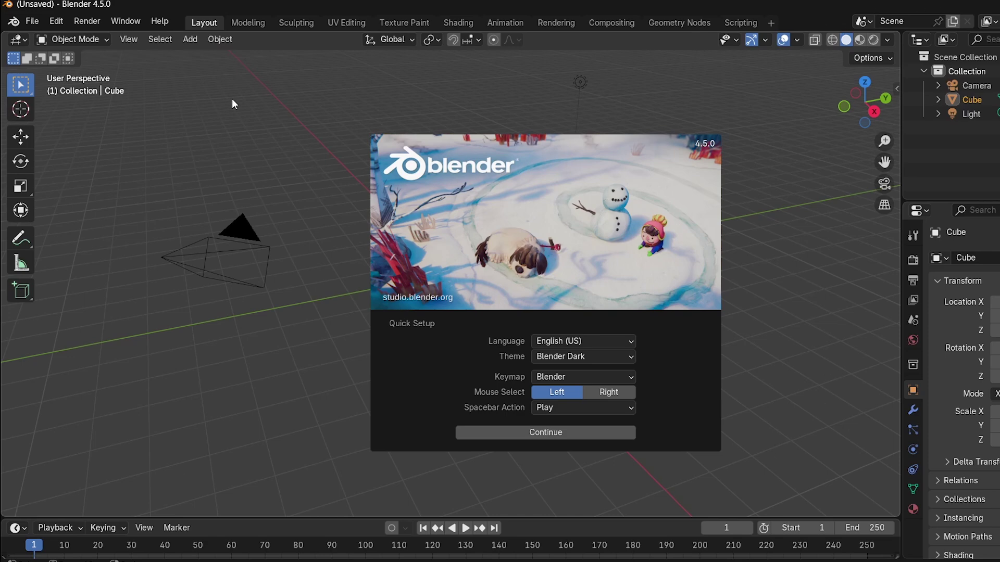
Accept the Quick Setup defaults, start a new General file, and deselect the cube.
{"action": "left_click", "coordinate": [538, 433]}
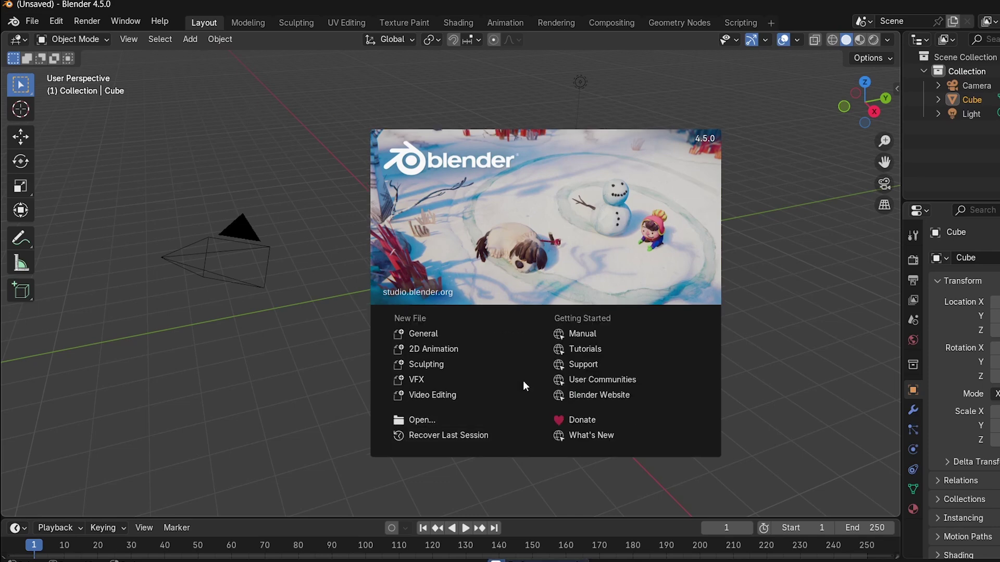
{"action": "left_click", "coordinate": [461, 333]}
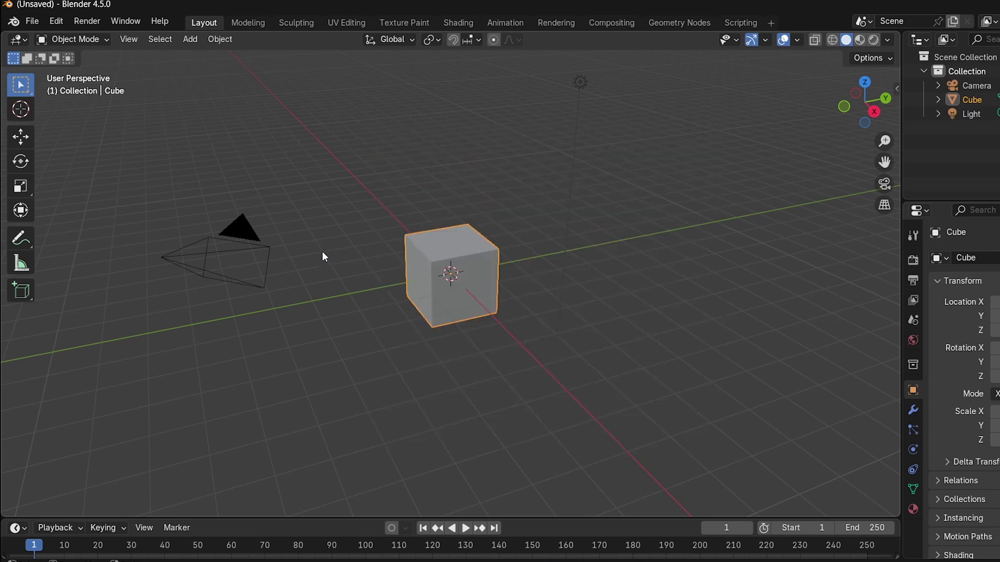
{"action": "left_click", "coordinate": [520, 271]}
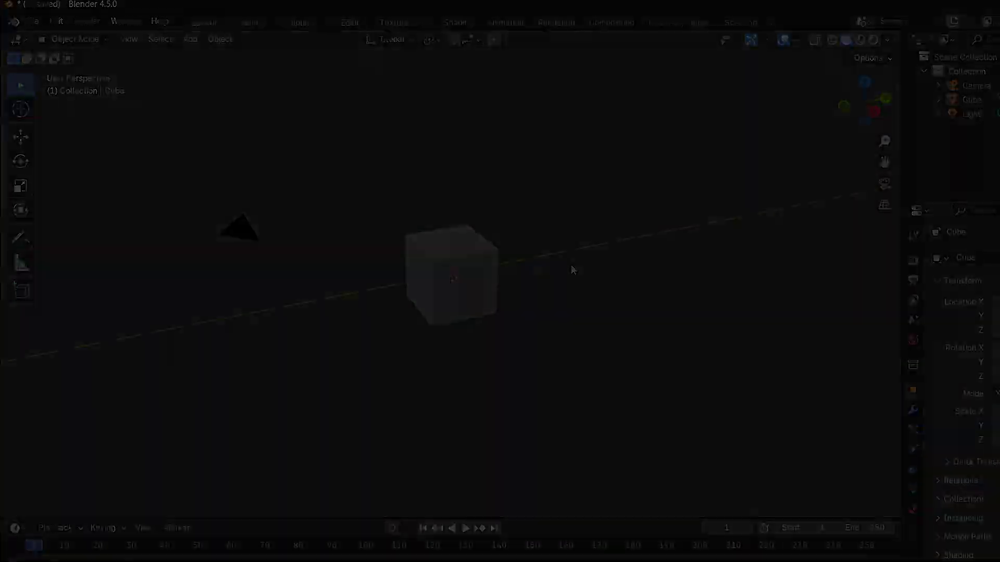
Pan, zoom and orbit the viewport to see the default cube from an angled perspective.
{"action": "mouse_move", "coordinate": [571, 264]}
{"action": "middle_mouse_down", "text": "shift"}
{"action": "mouse_move", "coordinate": [470, 227]}
{"action": "mouse_move", "coordinate": [588, 224]}
{"action": "mouse_move", "coordinate": [493, 235]}
{"action": "mouse_move", "coordinate": [587, 228]}
{"action": "mouse_move", "coordinate": [517, 226]}
{"action": "middle_mouse_up", "text": "shift"}
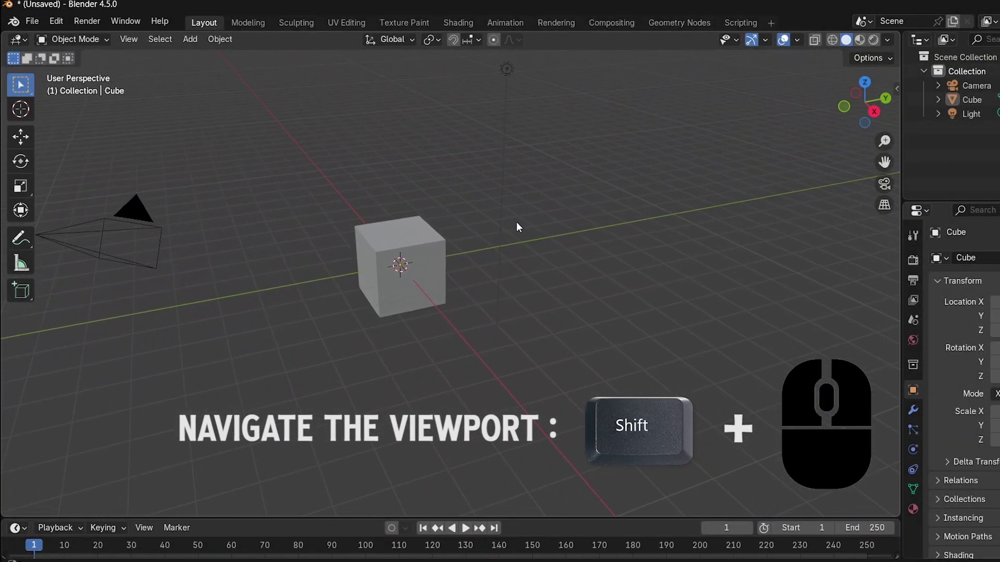
{"action": "mouse_move", "coordinate": [554, 258]}
{"action": "middle_mouse_down", "text": "ctrl"}
{"action": "mouse_move", "coordinate": [520, 249]}
{"action": "mouse_move", "coordinate": [588, 344]}
{"action": "mouse_move", "coordinate": [526, 276]}
{"action": "mouse_move", "coordinate": [540, 295]}
{"action": "mouse_move", "coordinate": [506, 306]}
{"action": "middle_mouse_up", "text": "ctrl"}
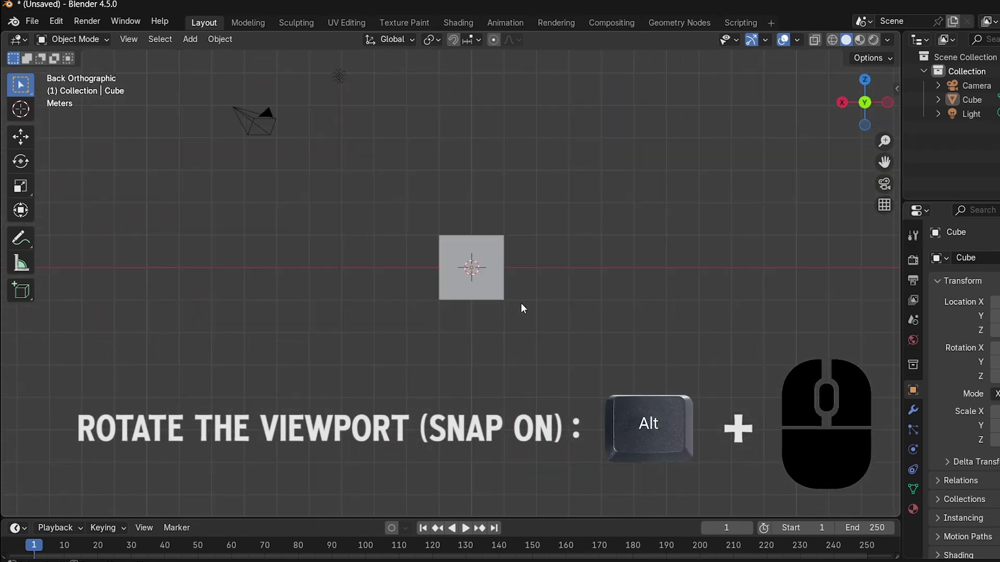
{"action": "mouse_move", "coordinate": [442, 312]}
{"action": "middle_mouse_down"}
{"action": "mouse_move", "coordinate": [563, 337]}
{"action": "mouse_move", "coordinate": [520, 342]}
{"action": "middle_mouse_up"}
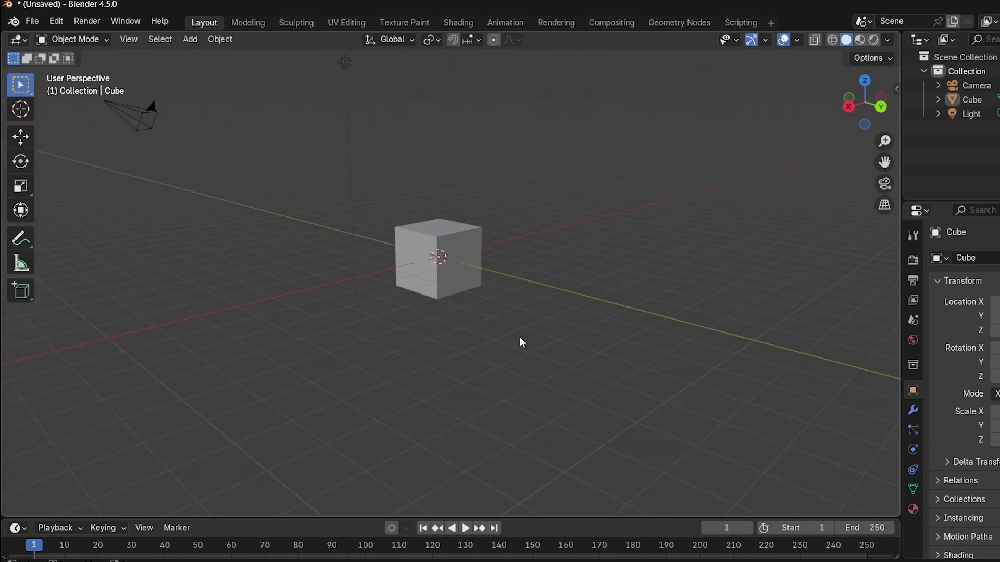
{"action": "mouse_move", "coordinate": [437, 329]}
{"action": "middle_mouse_down"}
{"action": "mouse_move", "coordinate": [462, 337]}
{"action": "mouse_move", "coordinate": [600, 314]}
{"action": "mouse_move", "coordinate": [459, 343]}
{"action": "mouse_move", "coordinate": [598, 312]}
{"action": "mouse_move", "coordinate": [556, 337]}
{"action": "middle_mouse_up"}
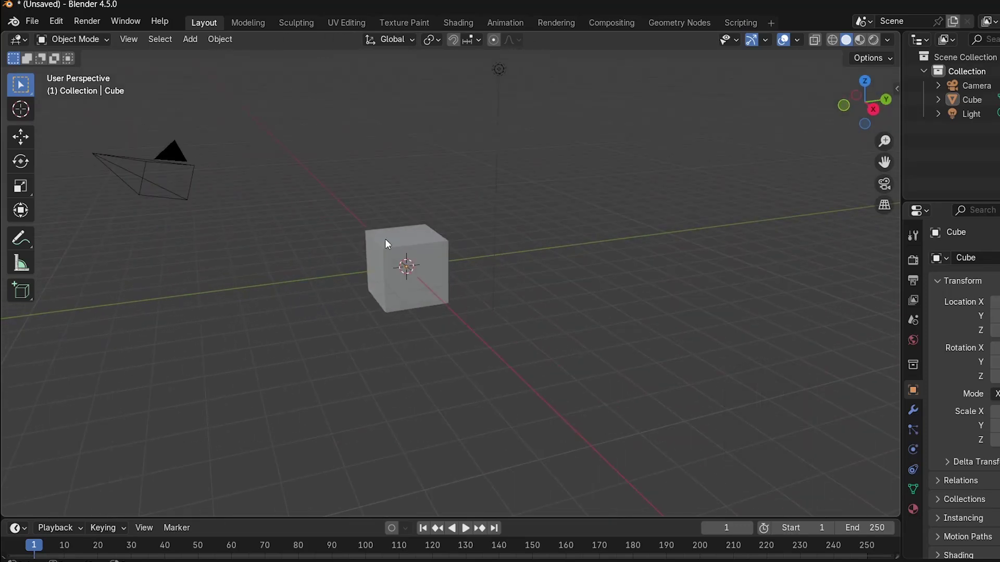
Lift the cube along Z with the Move gizmo, lower it again, and open the Add menu.
{"action": "left_click", "coordinate": [421, 253]}
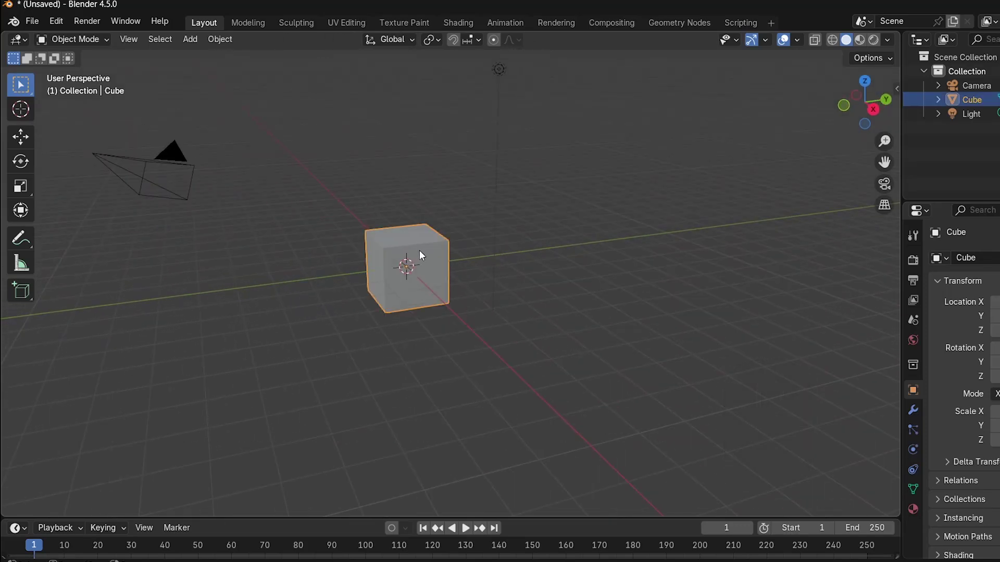
{"action": "left_click", "coordinate": [21, 137]}
{"action": "left_click_drag", "start_coordinate": [417, 213], "coordinate": [417, 186]}
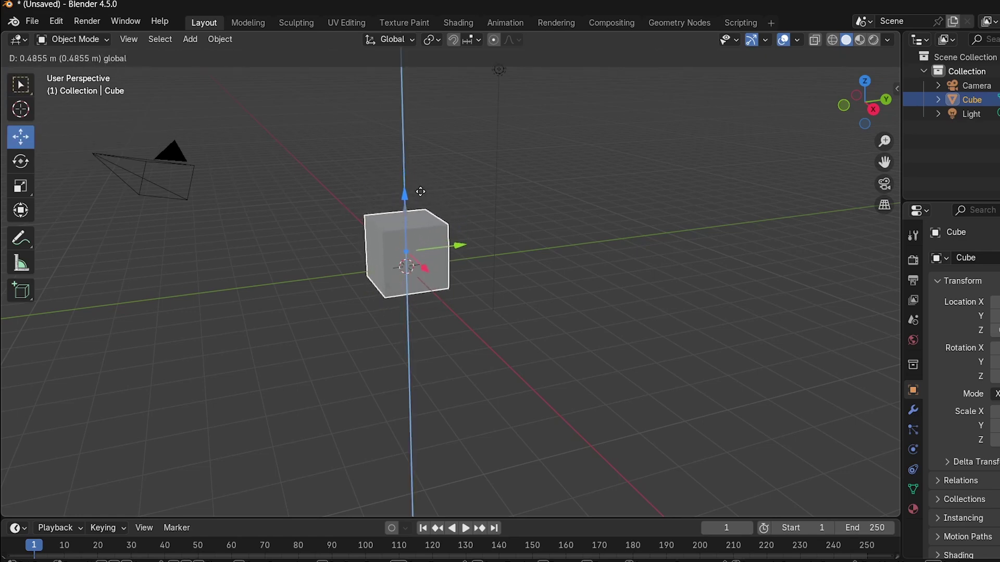
{"action": "left_click_drag", "start_coordinate": [418, 186], "coordinate": [418, 200]}
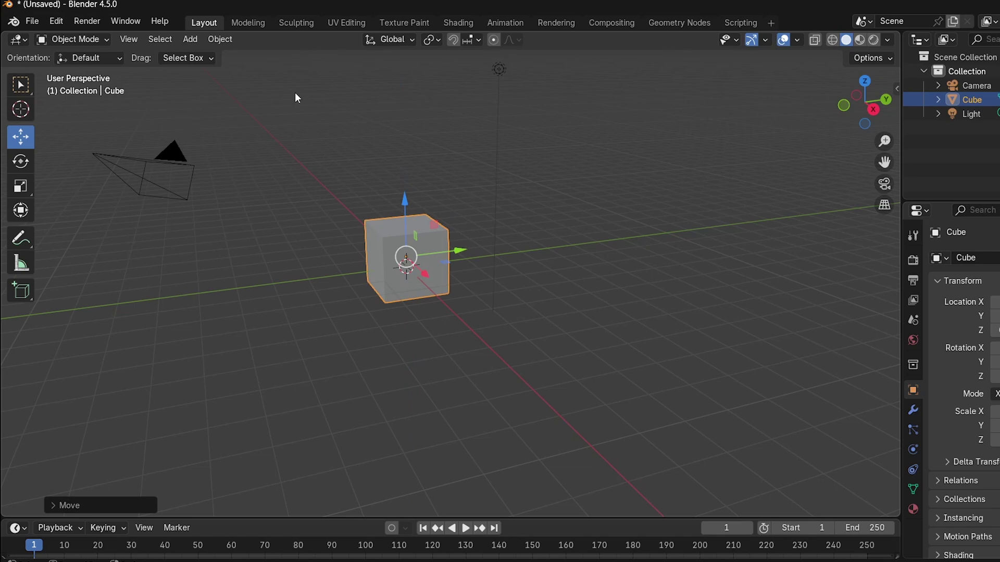
{"action": "left_click", "coordinate": [192, 40]}
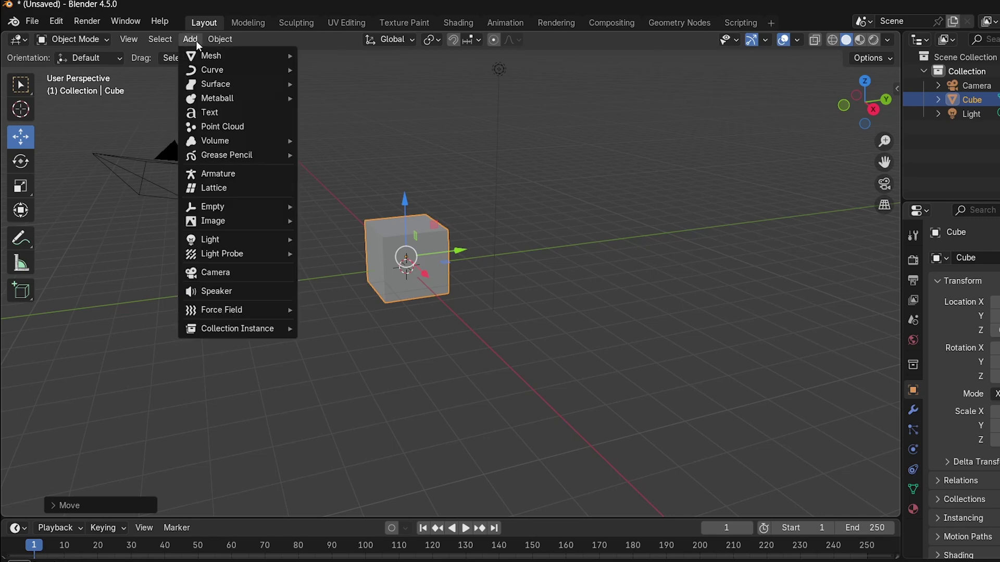
{"action": "mouse_move", "coordinate": [211, 55]}
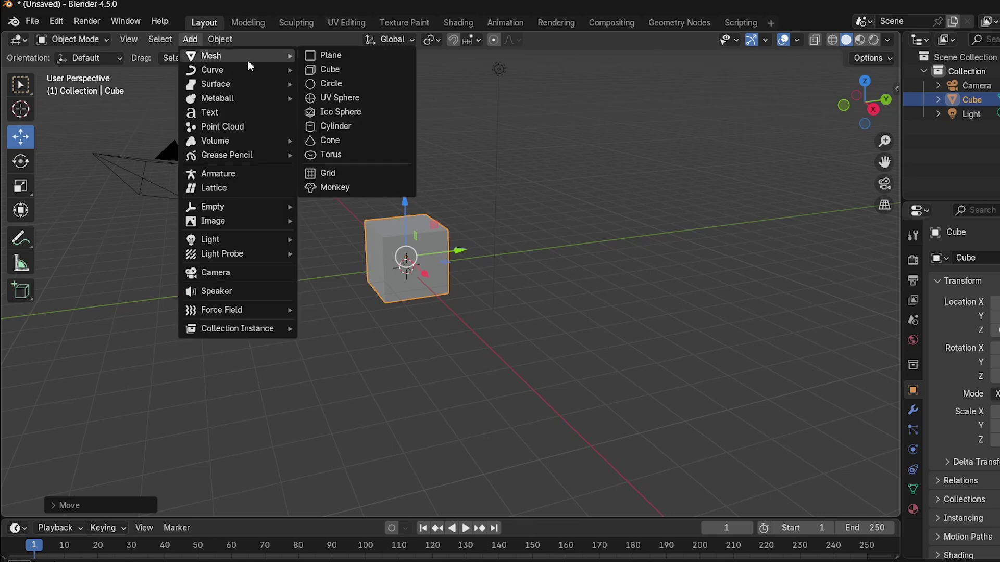
Add a UV sphere, delete the default cube, and switch to a straight side view.
{"action": "left_click", "coordinate": [375, 102]}
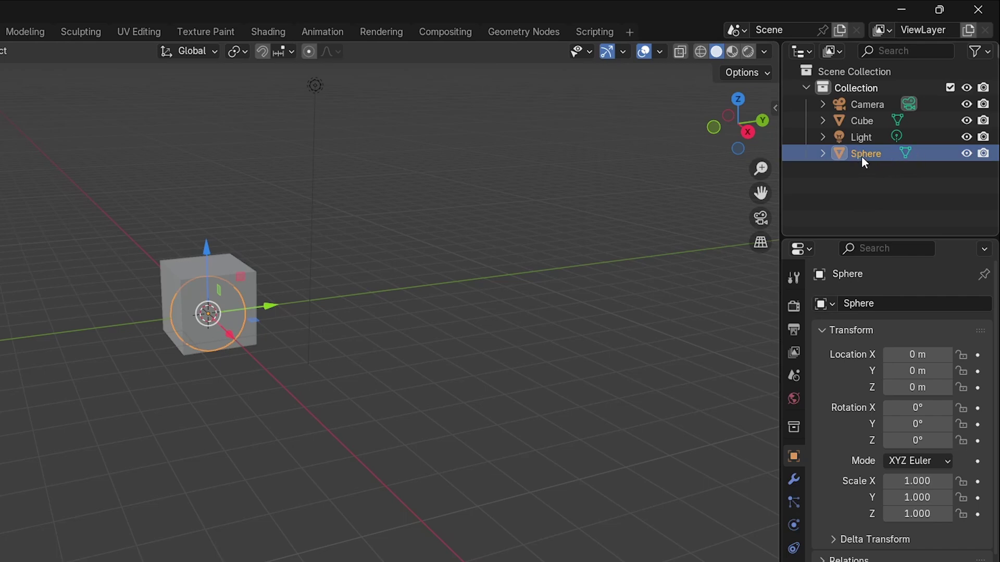
{"action": "left_click", "coordinate": [860, 123]}
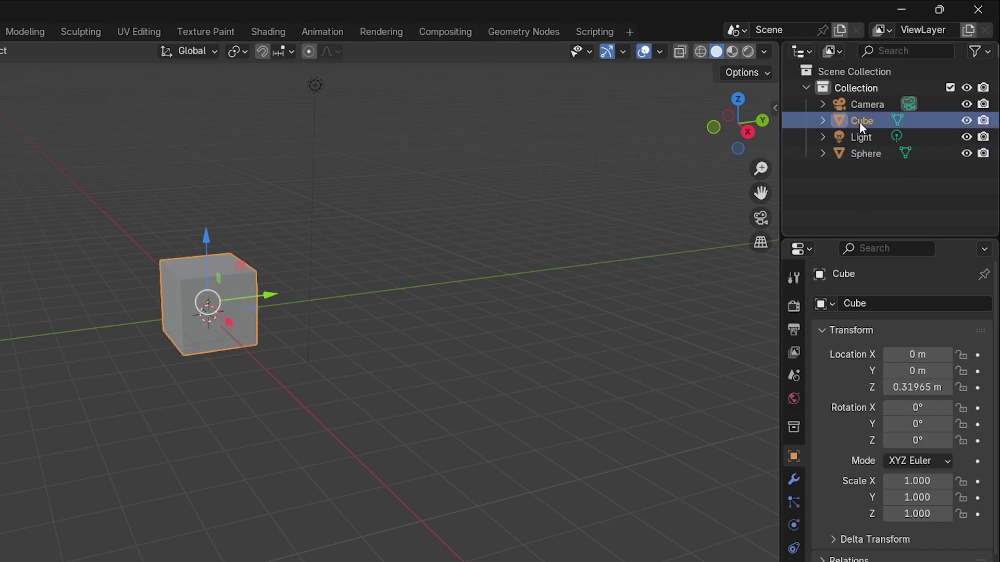
{"action": "key", "text": "Delete"}
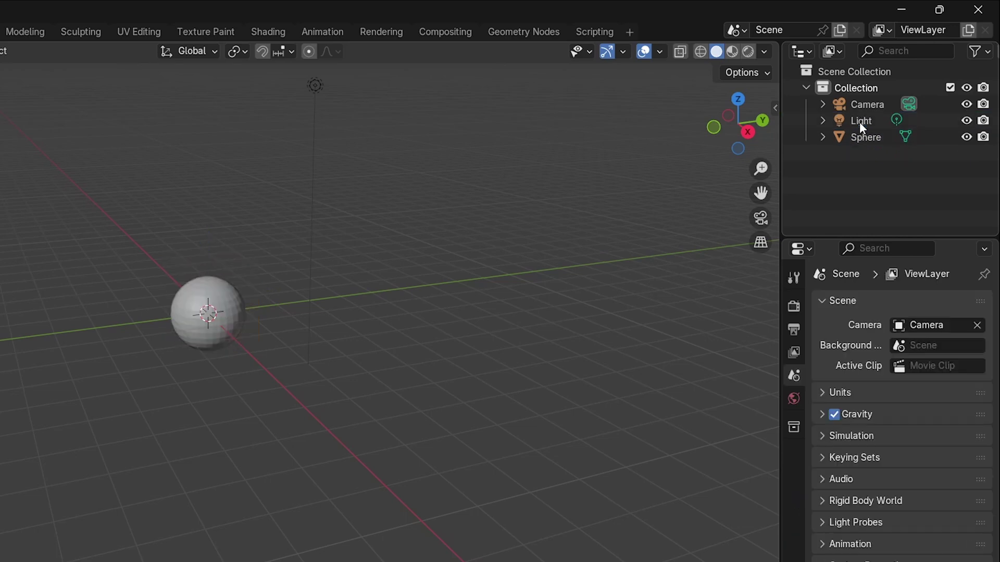
{"action": "key", "text": "ctrl+KP_1"}
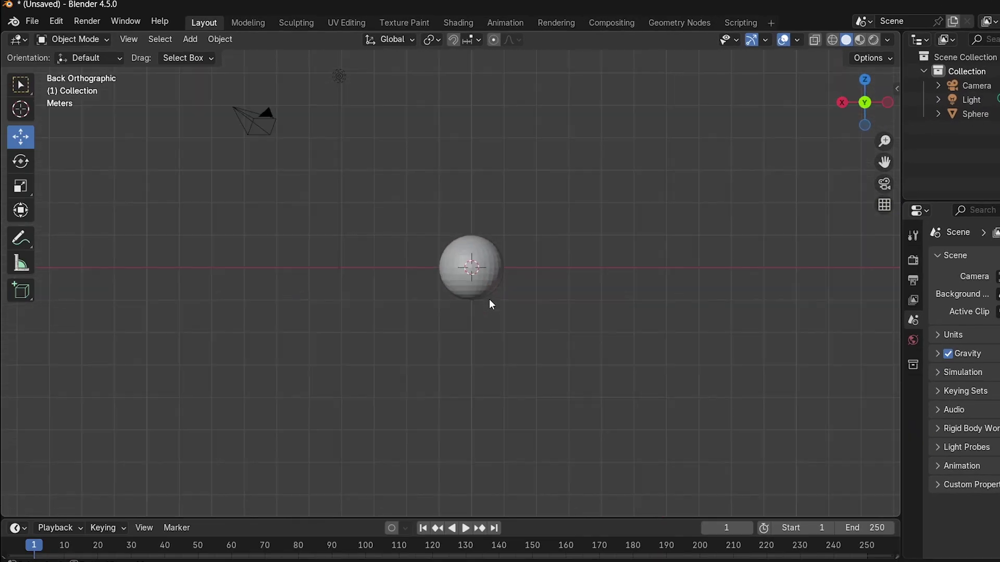
{"action": "middle_click_drag", "start_coordinate": [420, 307], "coordinate": [451, 312]}
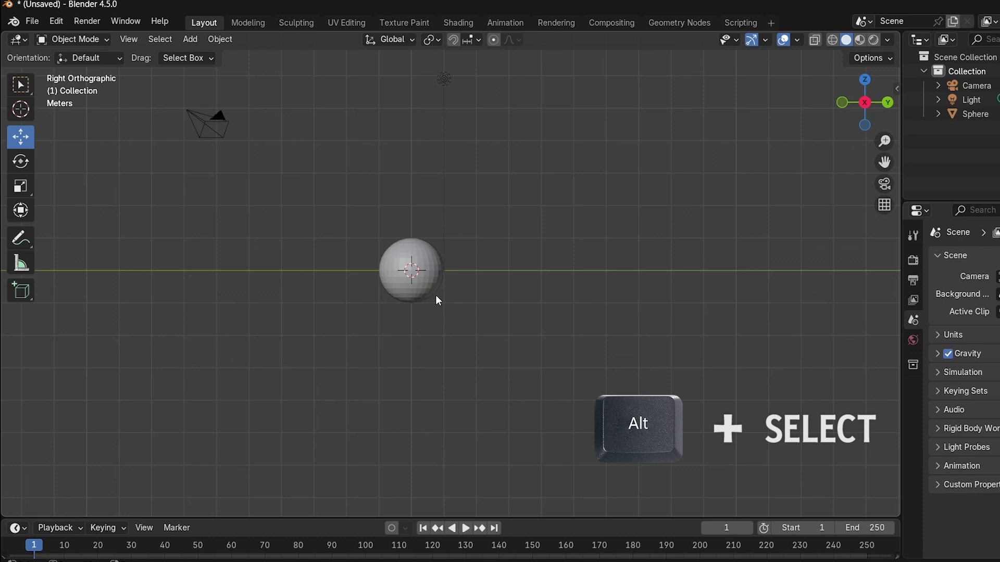
Lift the sphere onto the grid floor at Z 0.99681 m and keyframe its transforms at frame 1.
{"action": "scroll", "coordinate": [435, 295], "scroll_direction": "up", "scroll_amount": 5}
{"action": "left_click", "coordinate": [364, 223]}
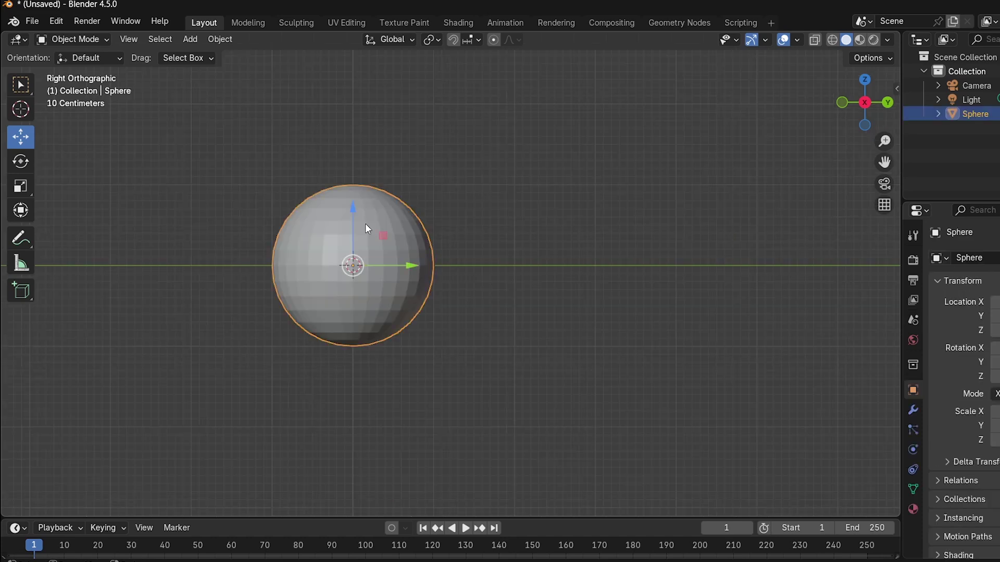
{"action": "left_click_drag", "start_coordinate": [351, 214], "coordinate": [343, 126]}
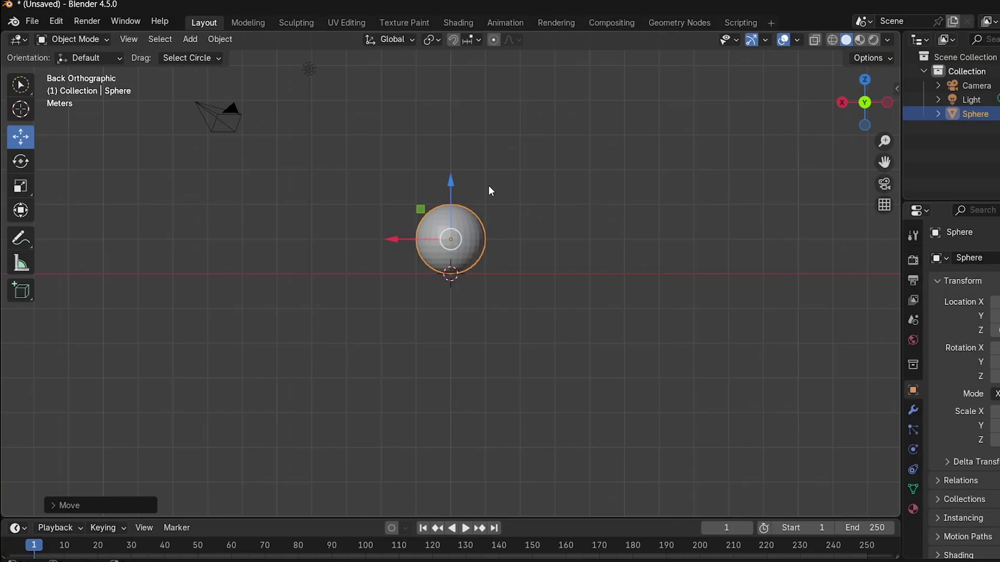
{"action": "key", "text": "i"}
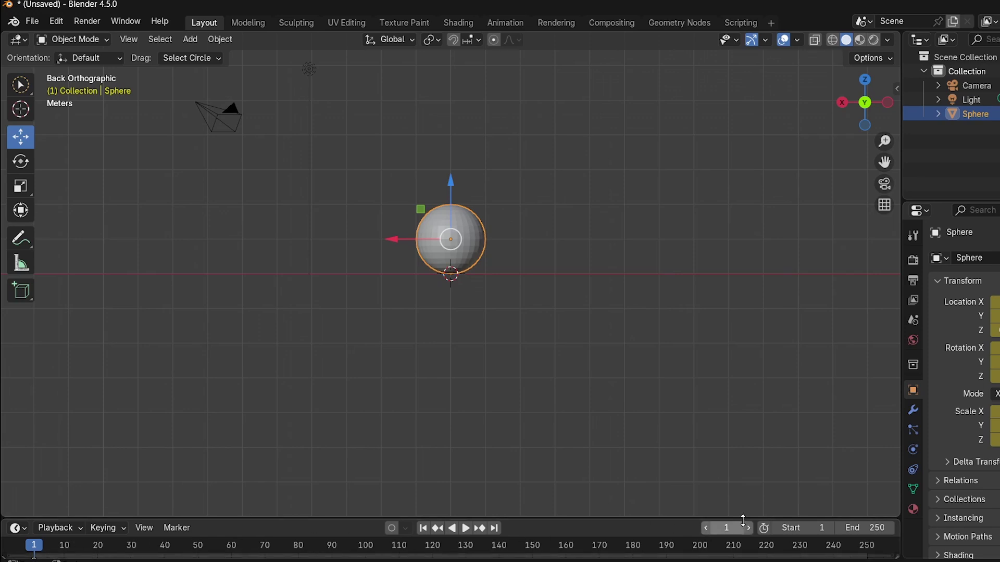
Enlarge the timeline and expand Summary, SphereAction and Object Transforms to list each channel.
{"action": "left_click_drag", "start_coordinate": [535, 518], "coordinate": [508, 286]}
{"action": "left_click", "coordinate": [7, 336]}
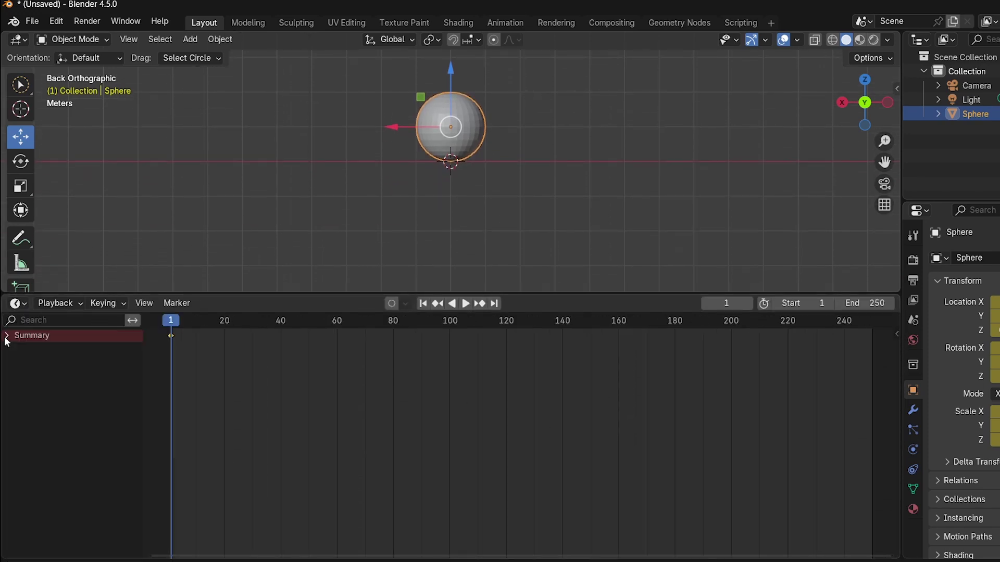
{"action": "left_click", "coordinate": [6, 335]}
{"action": "left_click", "coordinate": [11, 361]}
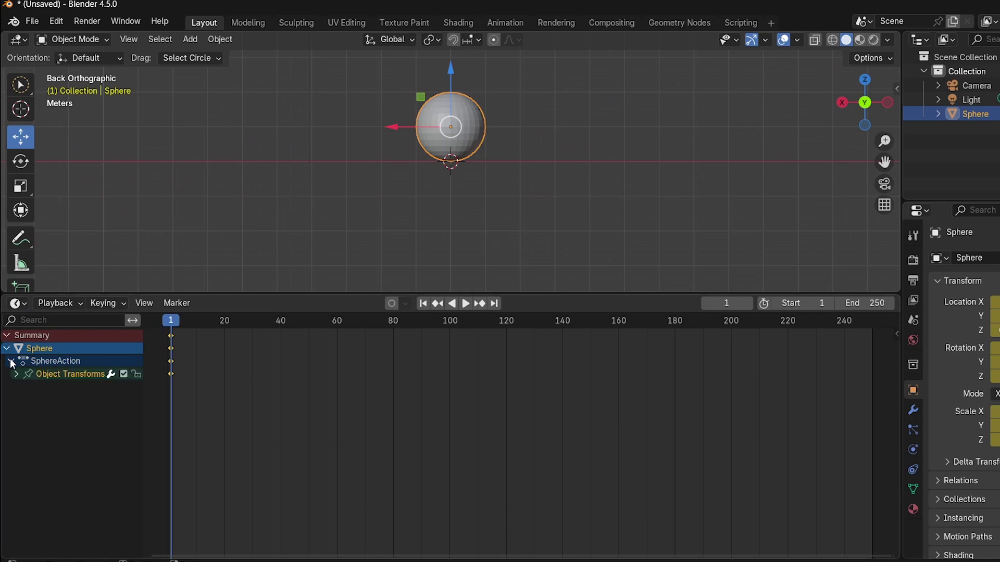
{"action": "left_click", "coordinate": [16, 374]}
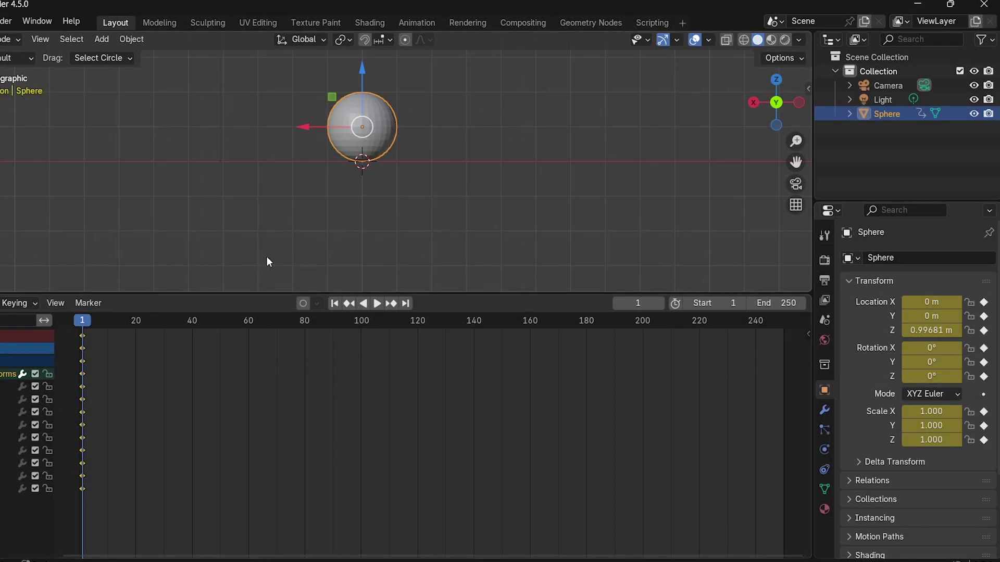
Turn on Auto Keying in the timeline.
{"action": "left_click", "coordinate": [303, 303]}
{"action": "scroll", "coordinate": [431, 139], "scroll_direction": "down", "scroll_amount": 2}
{"action": "scroll", "coordinate": [430, 137], "scroll_direction": "down", "scroll_amount": 1}
Raise the sphere high by setting its Location Z to 20 m.
{"action": "middle_click_drag", "start_coordinate": [430, 130], "coordinate": [441, 251], "text": "shift"}
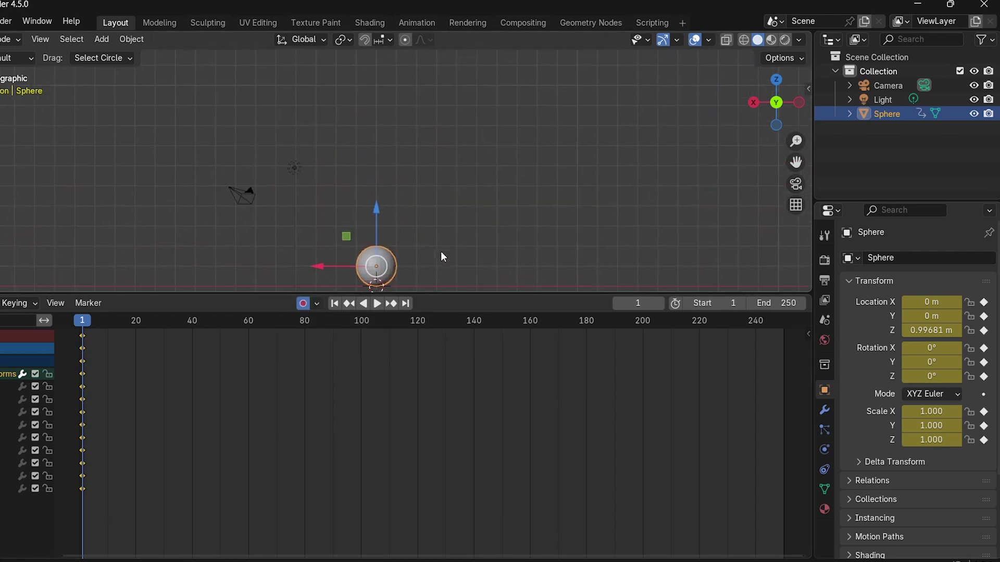
{"action": "mouse_move", "coordinate": [367, 196]}
{"action": "left_mouse_down"}
{"action": "mouse_move", "coordinate": [336, 217]}
{"action": "mouse_move", "coordinate": [312, 107]}
{"action": "left_mouse_up"}
{"action": "left_click", "coordinate": [933, 330]}
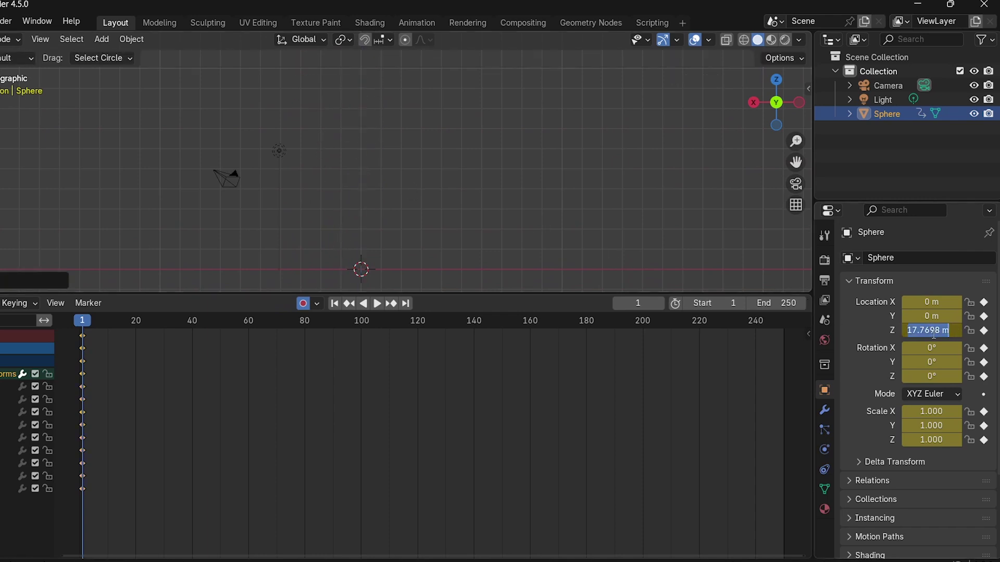
{"action": "type", "text": "20"}
{"action": "key", "text": "Return"}
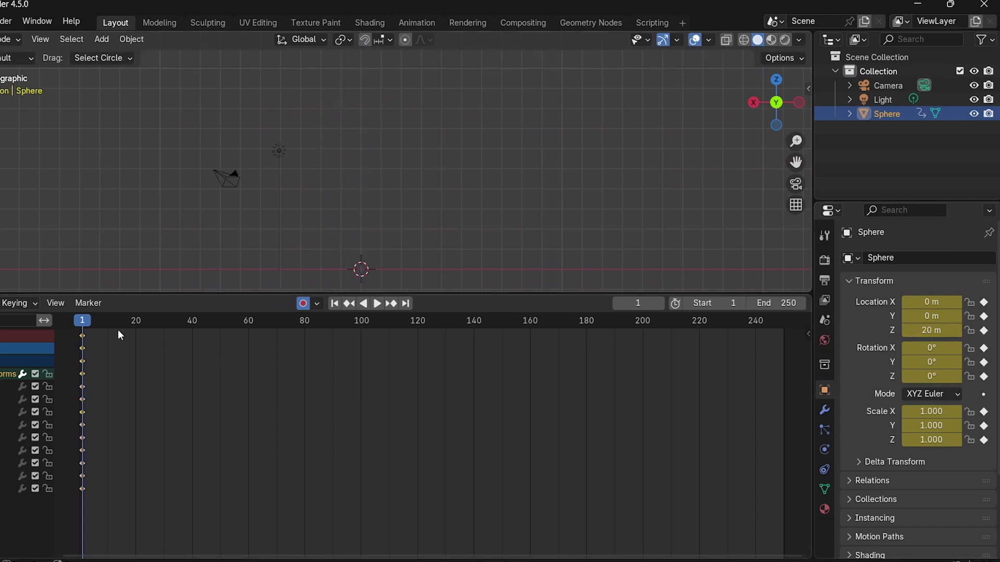
At frame 12, drop the sphere to the ground with Location Z at 1 m.
{"action": "key", "text": "space"}
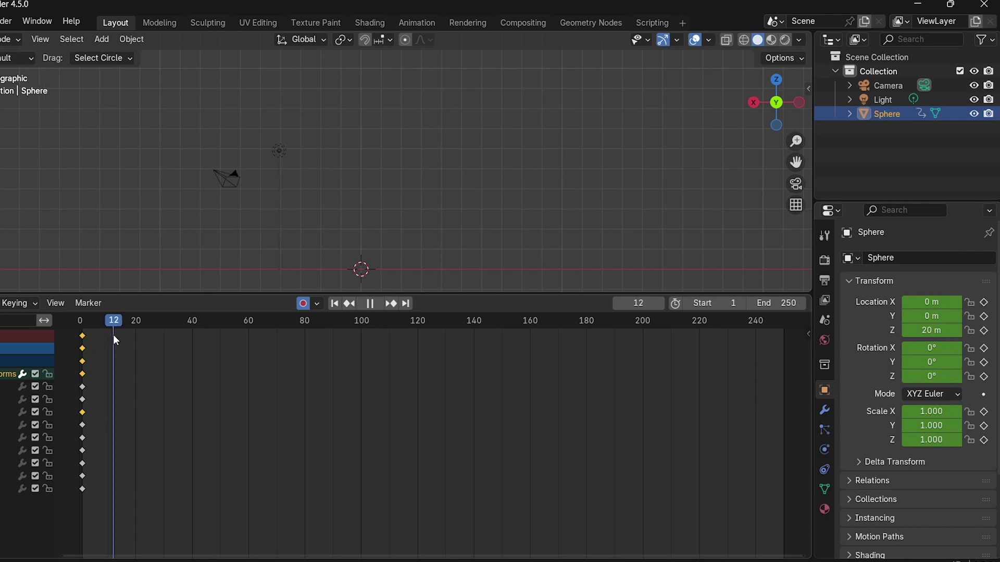
{"action": "key", "text": "space"}
{"action": "left_click", "coordinate": [935, 332]}
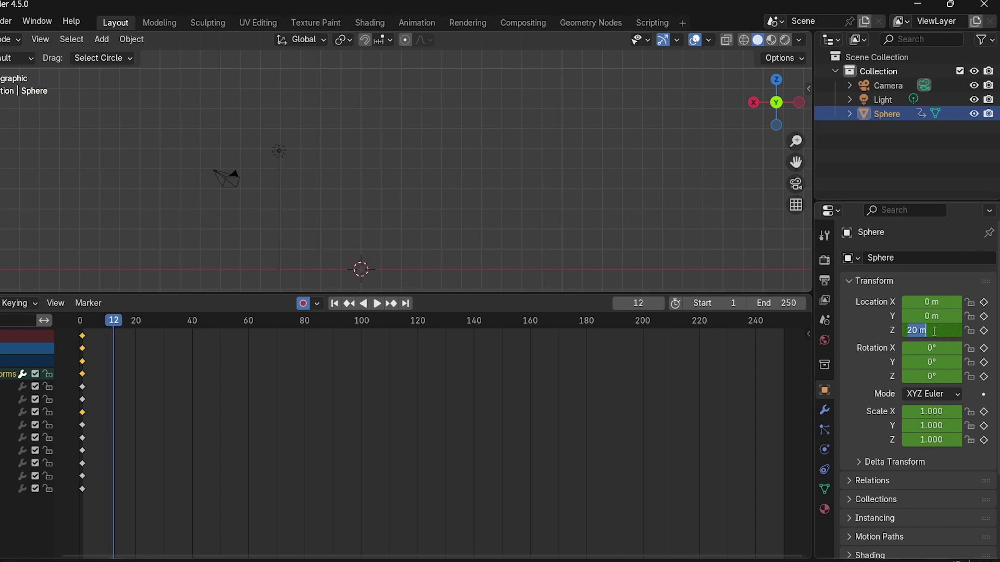
{"action": "type", "text": "0"}
{"action": "key", "text": "Return"}
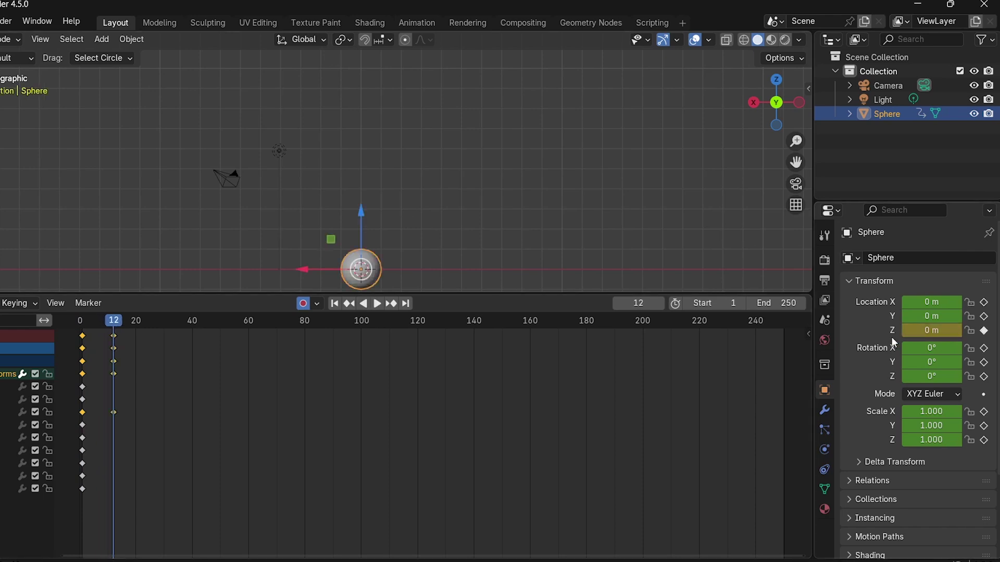
{"action": "left_click_drag", "start_coordinate": [362, 218], "coordinate": [357, 187]}
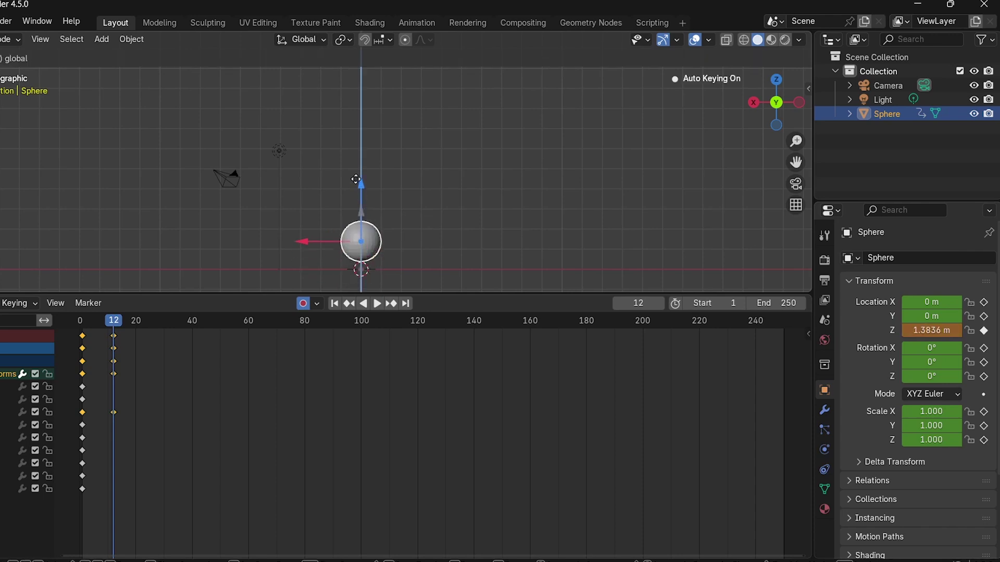
{"action": "double_click", "coordinate": [932, 330]}
{"action": "type", "text": "1"}
{"action": "key", "text": "Return"}
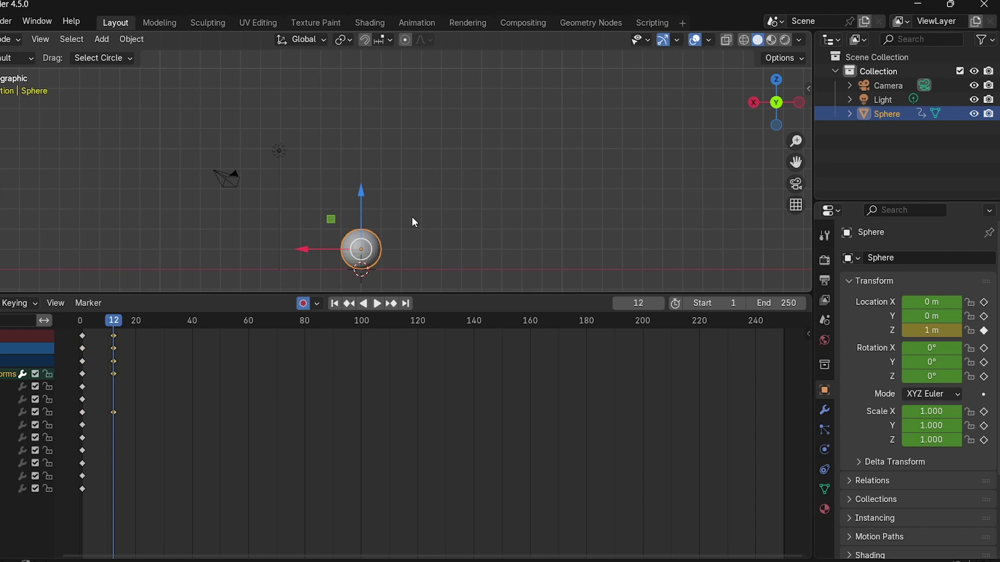
Play and scrub the drop animation, framing the sphere and ground in view.
{"action": "key", "text": "space"}
{"action": "left_click", "coordinate": [92, 323]}
{"action": "mouse_move", "coordinate": [91, 324]}
{"action": "left_mouse_down"}
{"action": "mouse_move", "coordinate": [83, 324]}
{"action": "mouse_move", "coordinate": [111, 326]}
{"action": "mouse_move", "coordinate": [80, 321]}
{"action": "left_mouse_up"}
{"action": "key", "text": "space"}
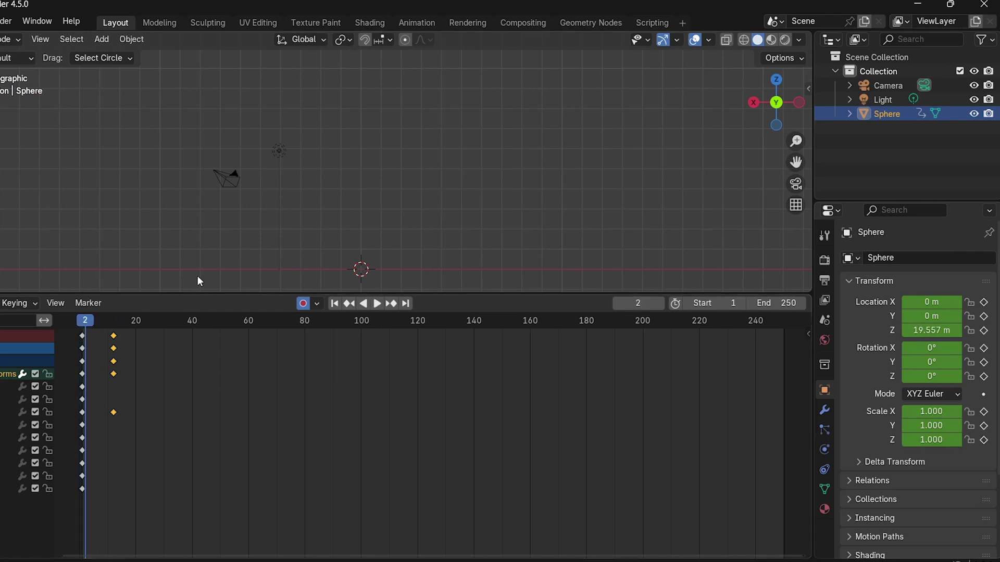
{"action": "middle_click_drag", "start_coordinate": [419, 223], "coordinate": [426, 226], "text": "shift"}
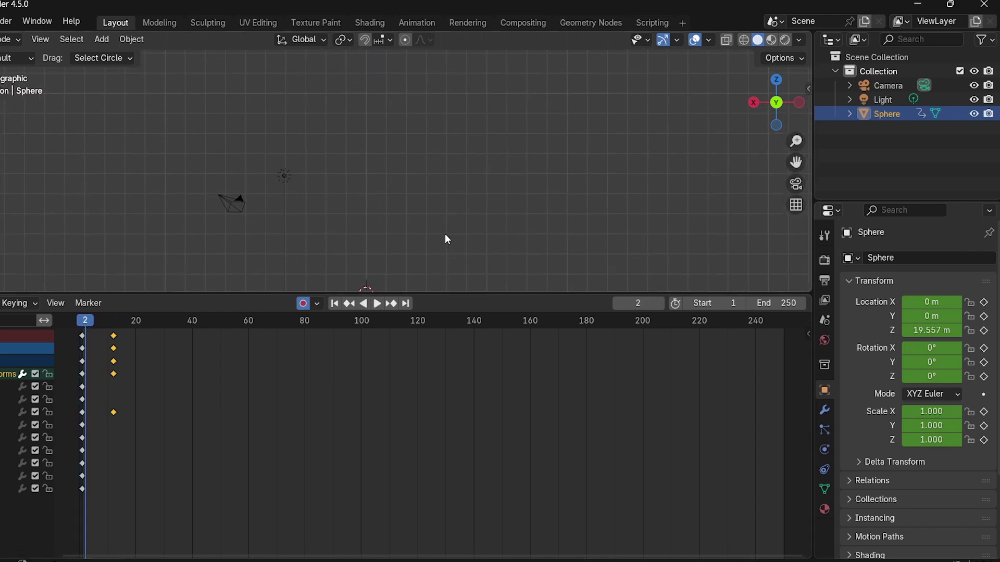
{"action": "scroll", "coordinate": [445, 233], "scroll_direction": "up", "scroll_amount": 1}
{"action": "scroll", "coordinate": [469, 182], "scroll_direction": "down", "scroll_amount": 3}
{"action": "middle_click_drag", "start_coordinate": [457, 129], "coordinate": [461, 151], "text": "shift"}
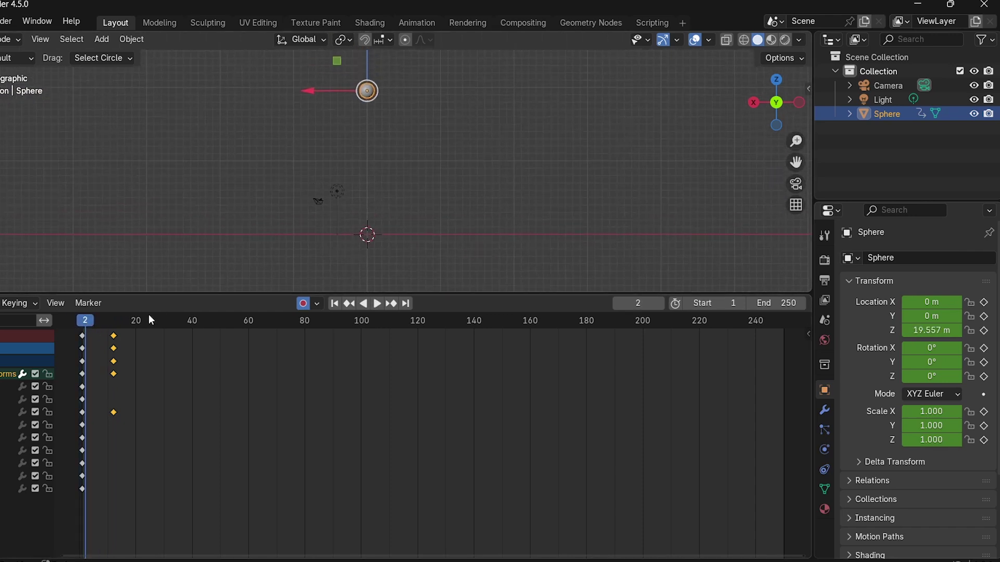
{"action": "key", "text": "space"}
{"action": "left_click", "coordinate": [80, 323]}
At frame 24, key the sphere's Location Z at 16 m.
{"action": "left_click_drag", "start_coordinate": [115, 340], "coordinate": [148, 341]}
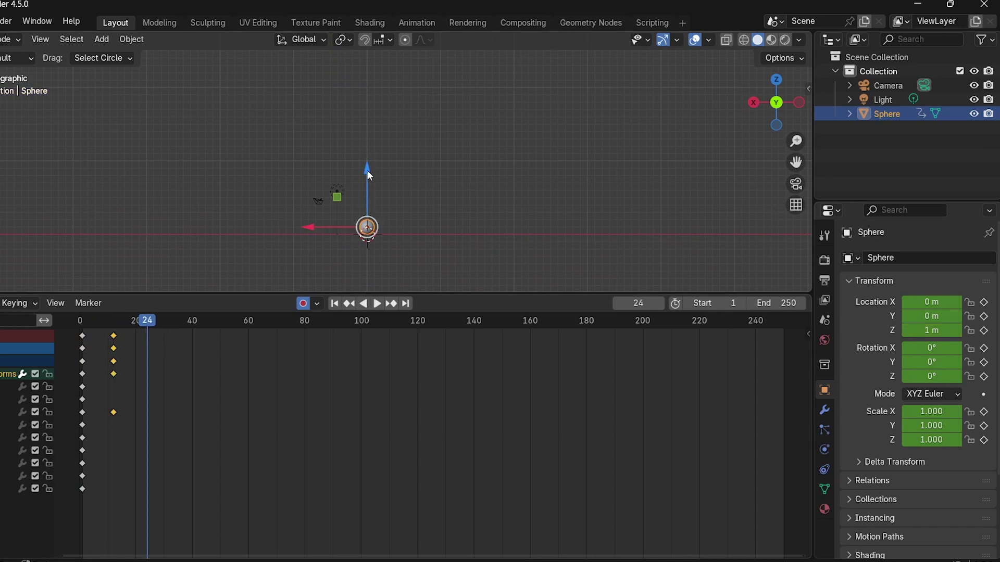
{"action": "left_click", "coordinate": [946, 329]}
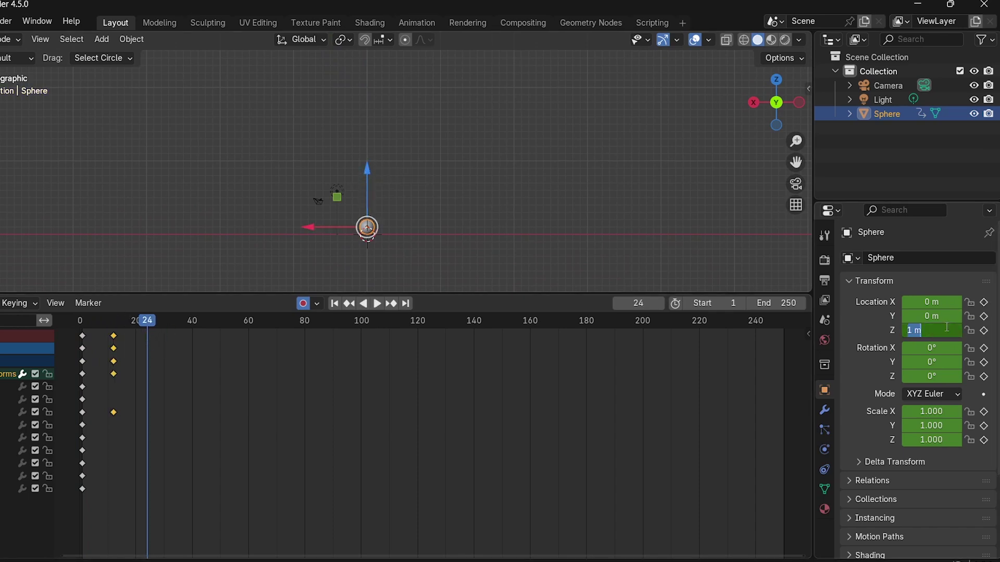
{"action": "type", "text": "16"}
{"action": "key", "text": "Return"}
{"action": "key", "text": "i"}
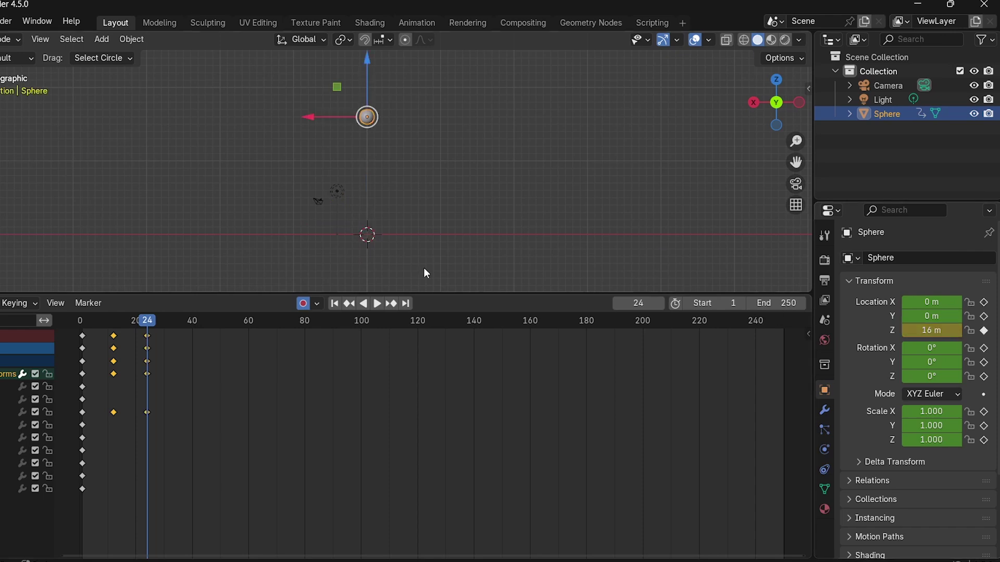
Replay the animation from frame 1 and stop back at frame 24.
{"action": "left_click", "coordinate": [85, 323]}
{"action": "key", "text": "space"}
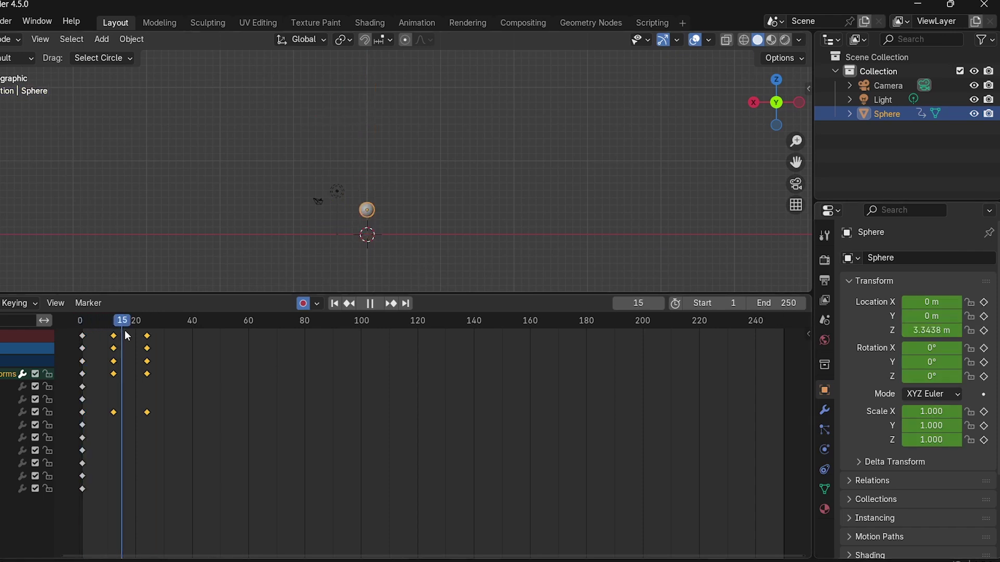
{"action": "left_click_drag", "start_coordinate": [158, 332], "coordinate": [147, 326]}
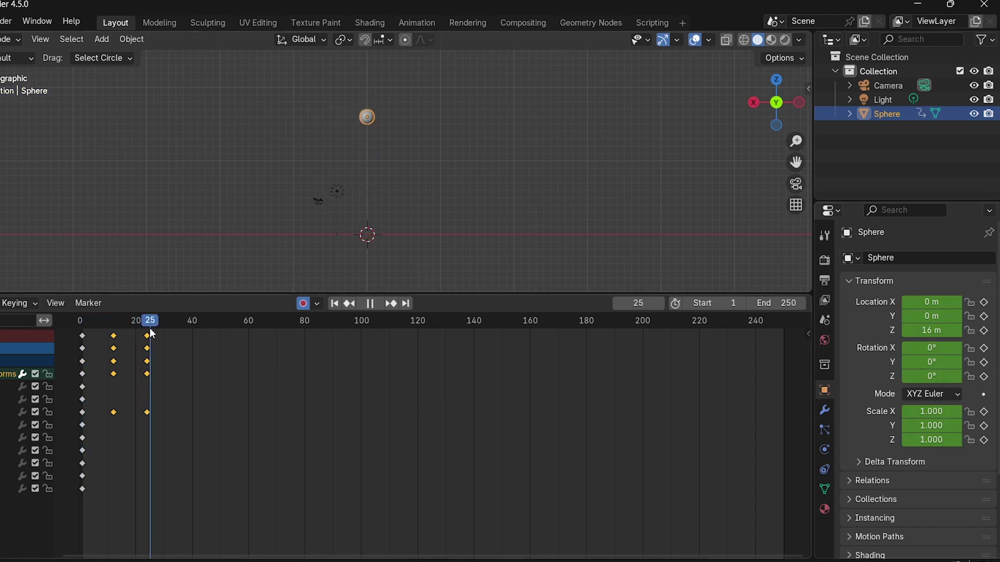
{"action": "left_click", "coordinate": [147, 327]}
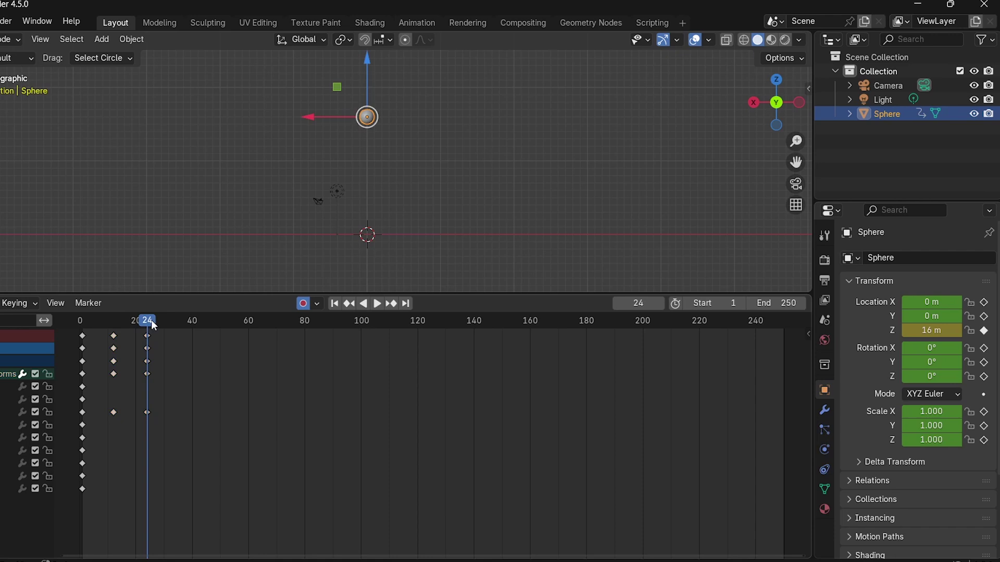
Paste the ground-contact keys at frame 34 and set the sphere's Location Z to 1 m.
{"action": "left_click_drag", "start_coordinate": [152, 322], "coordinate": [176, 336]}
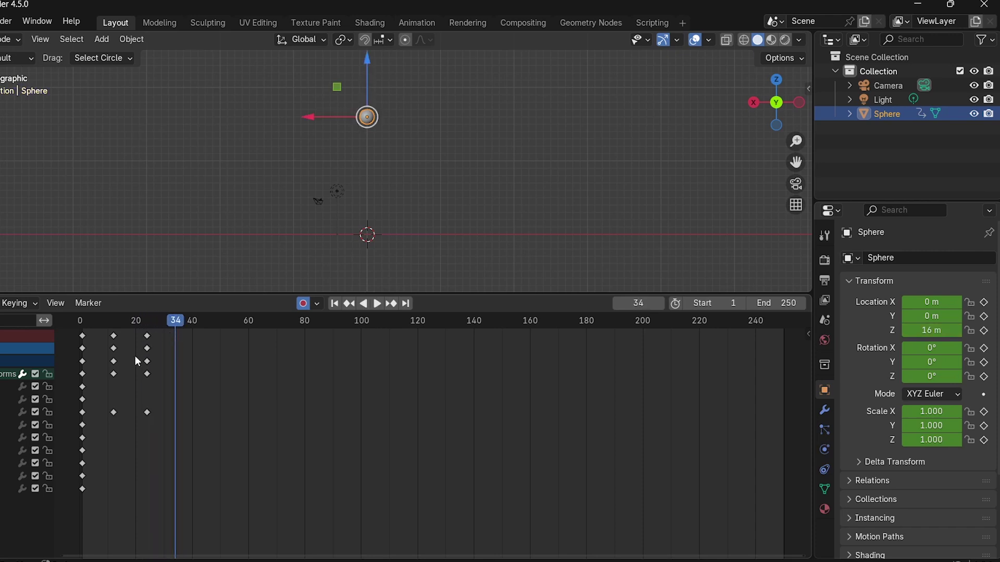
{"action": "left_click_drag", "start_coordinate": [121, 422], "coordinate": [106, 339]}
{"action": "key", "text": "ctrl+v"}
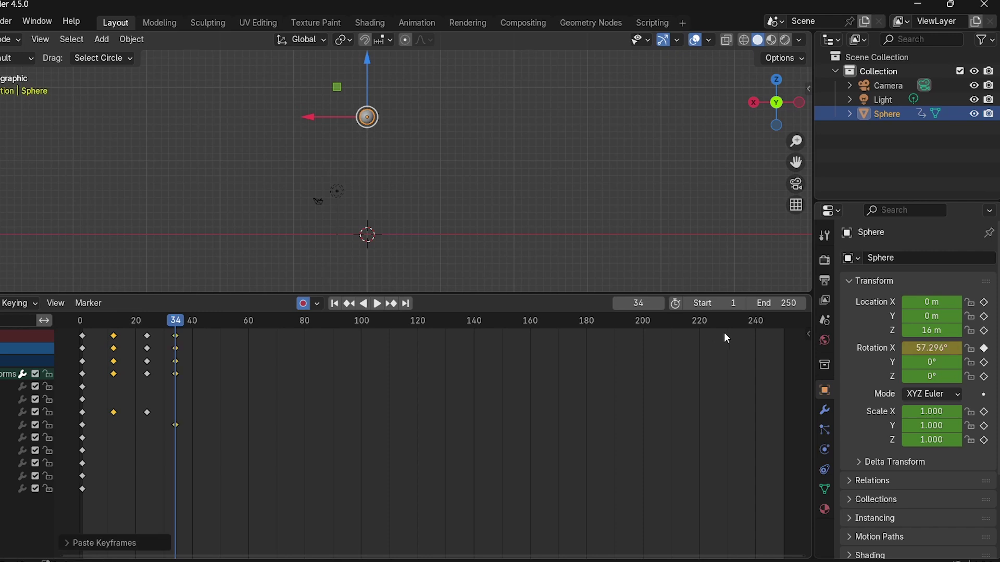
{"action": "left_click", "coordinate": [938, 332]}
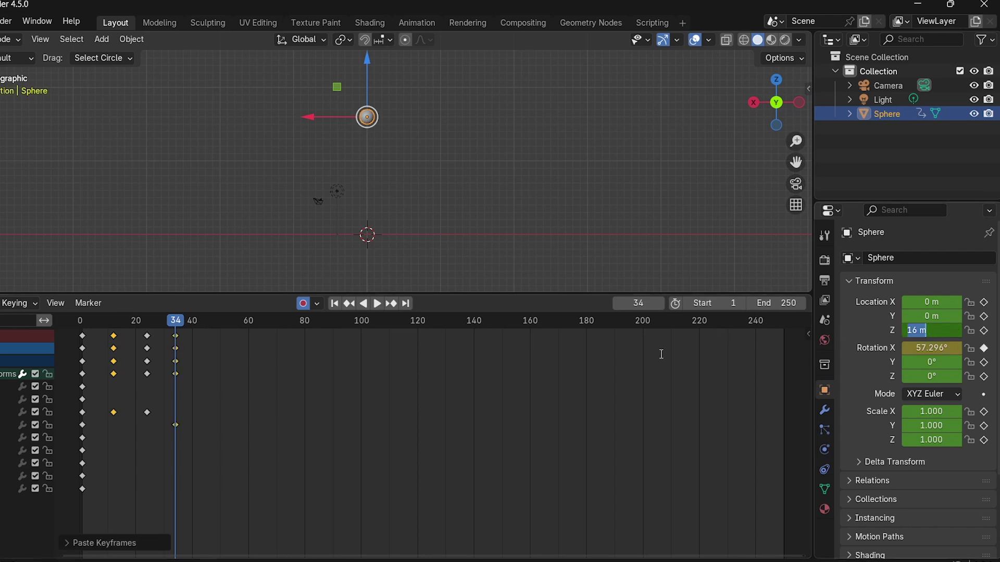
{"action": "type", "text": "1"}
{"action": "key", "text": "Return"}
Play the animation from the first frame and scrub back toward frame 24.
{"action": "key", "text": "shift+Left"}
{"action": "key", "text": "space"}
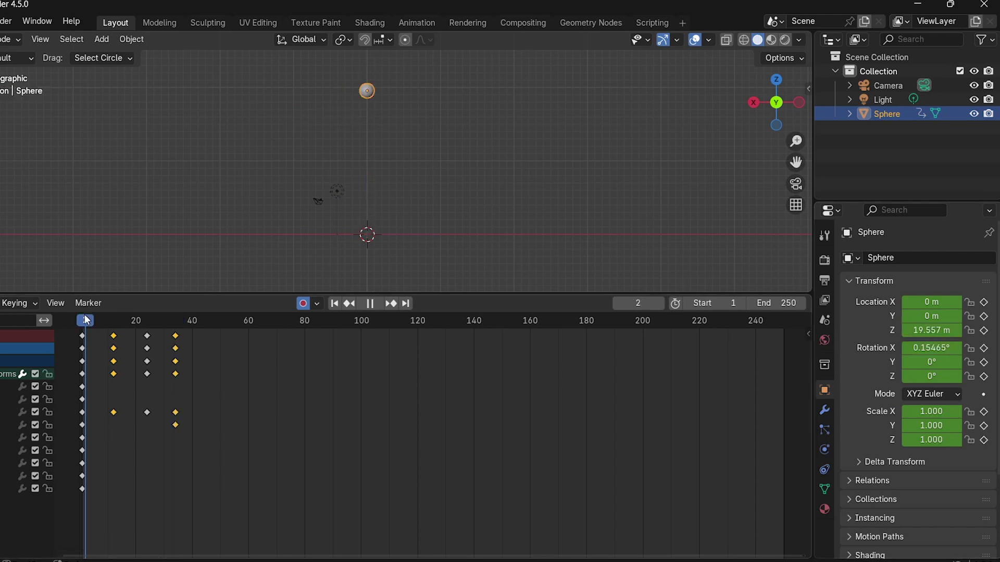
{"action": "left_click", "coordinate": [151, 322]}
{"action": "left_click_drag", "start_coordinate": [148, 326], "coordinate": [202, 349]}
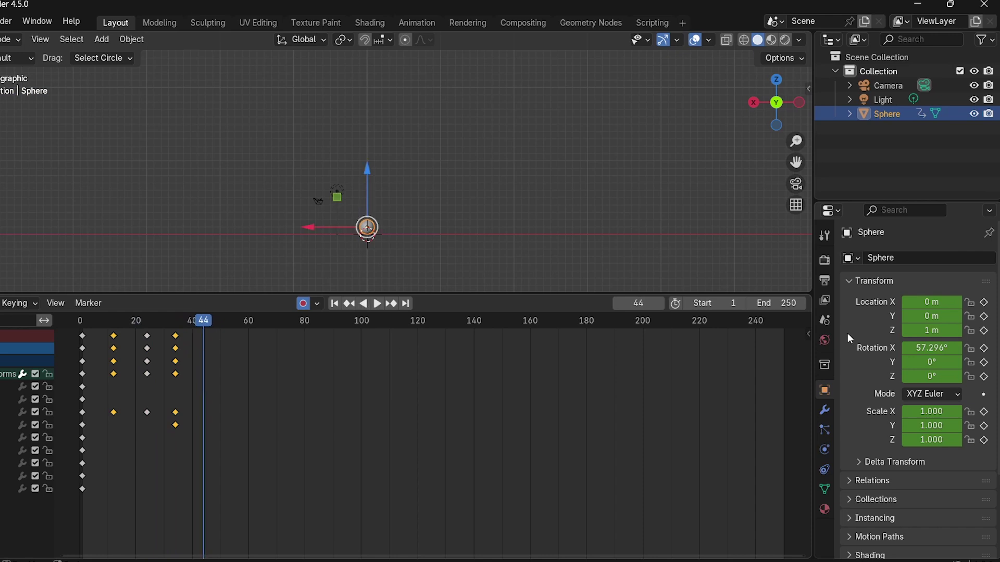
At frame 44, set Location Z to 12 m, then play back from frame 1.
{"action": "left_click", "coordinate": [940, 333]}
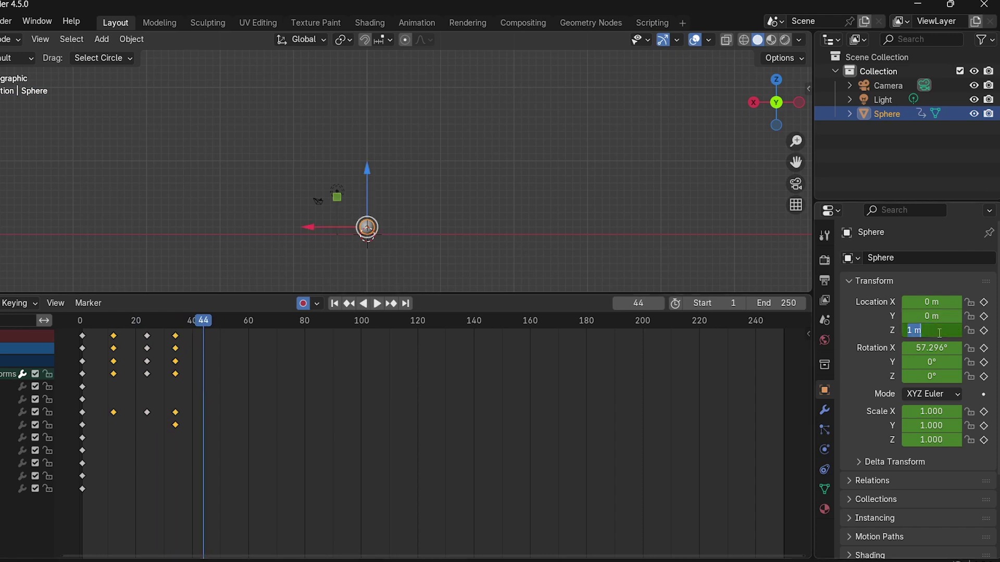
{"action": "type", "text": "12"}
{"action": "key", "text": "Return"}
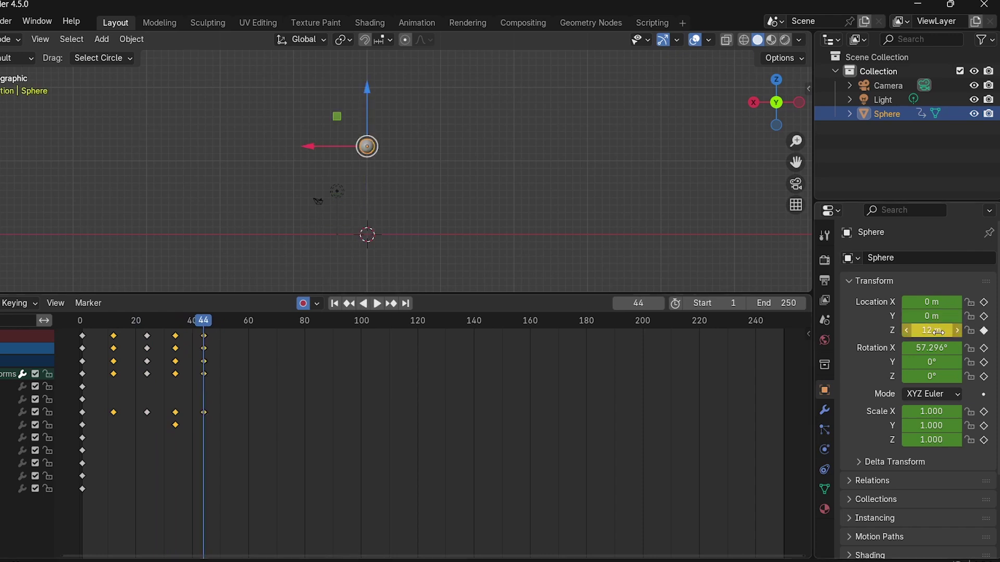
{"action": "key", "text": "shift+Left"}
{"action": "key", "text": "space"}
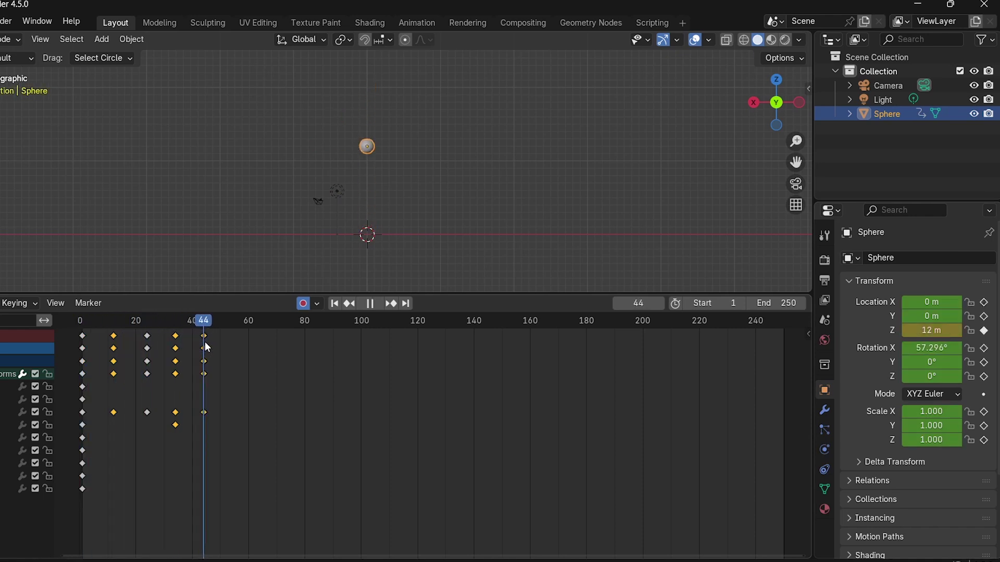
{"action": "mouse_move", "coordinate": [211, 329]}
{"action": "left_mouse_down"}
{"action": "mouse_move", "coordinate": [181, 331]}
{"action": "mouse_move", "coordinate": [220, 339]}
{"action": "left_mouse_up"}
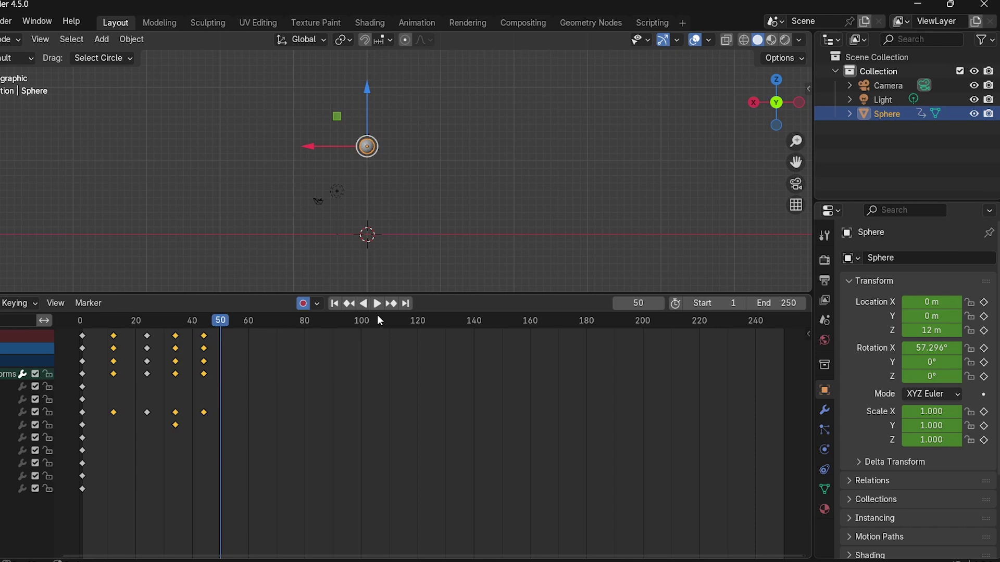
Key the sphere's Location Z at 1 m on frame 50.
{"action": "left_click", "coordinate": [941, 331]}
{"action": "type", "text": "1"}
{"action": "key", "text": "Return"}
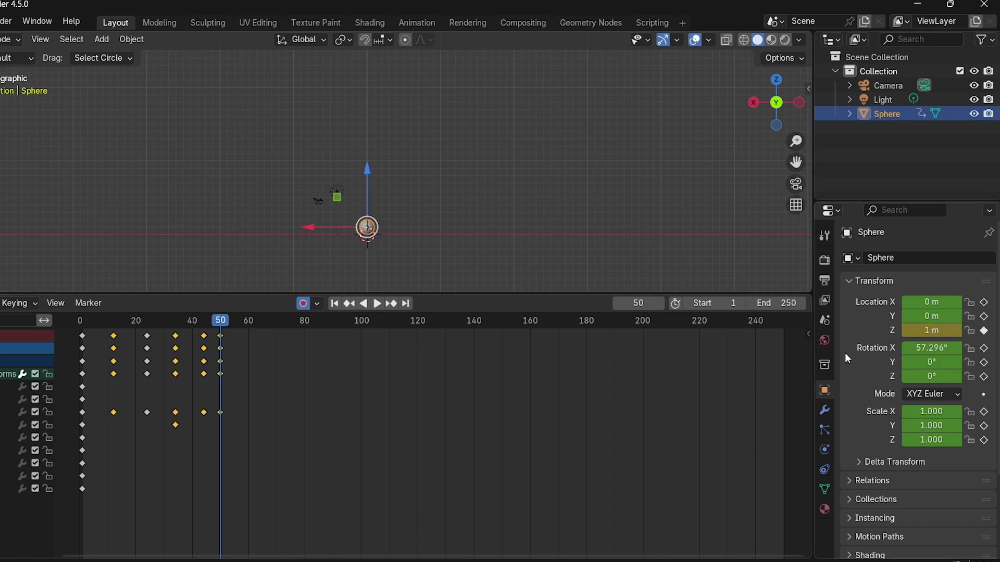
Shift the frame-50 contact keys later to about frame 54 in the Dope Sheet.
{"action": "key", "text": "Down"}
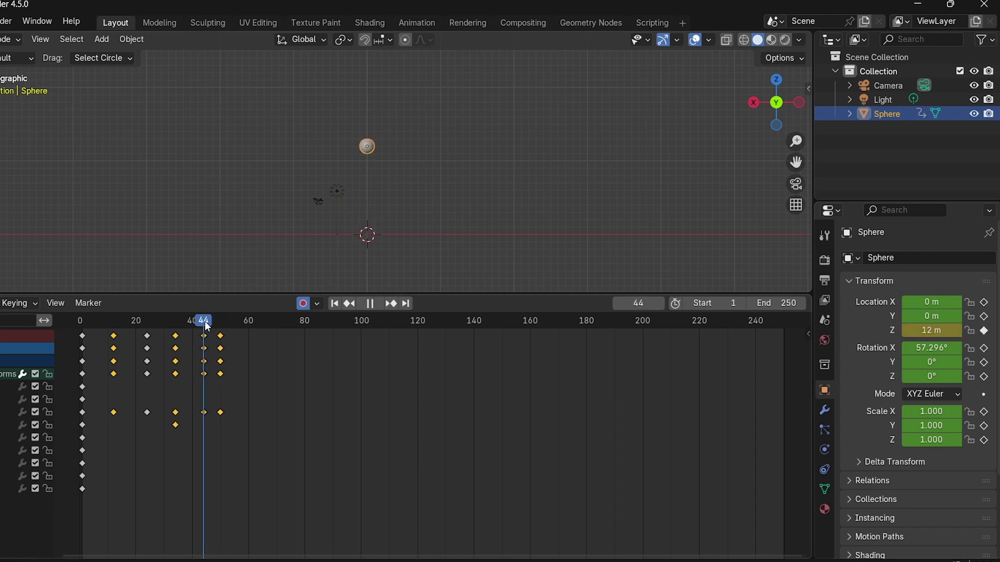
{"action": "left_click_drag", "start_coordinate": [235, 337], "coordinate": [227, 434]}
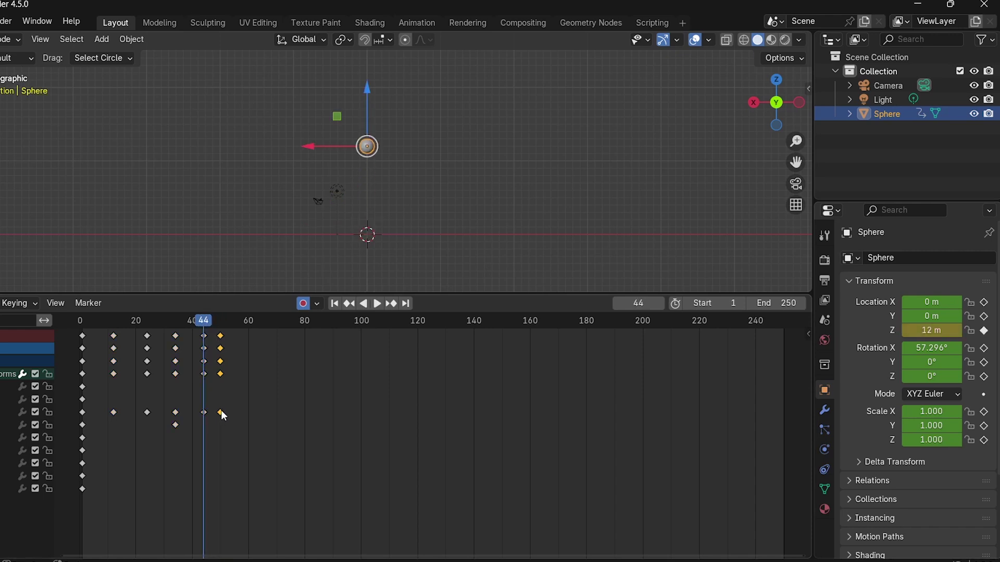
{"action": "key", "text": "g"}
{"action": "left_click", "coordinate": [230, 413]}
{"action": "key", "text": "Up"}
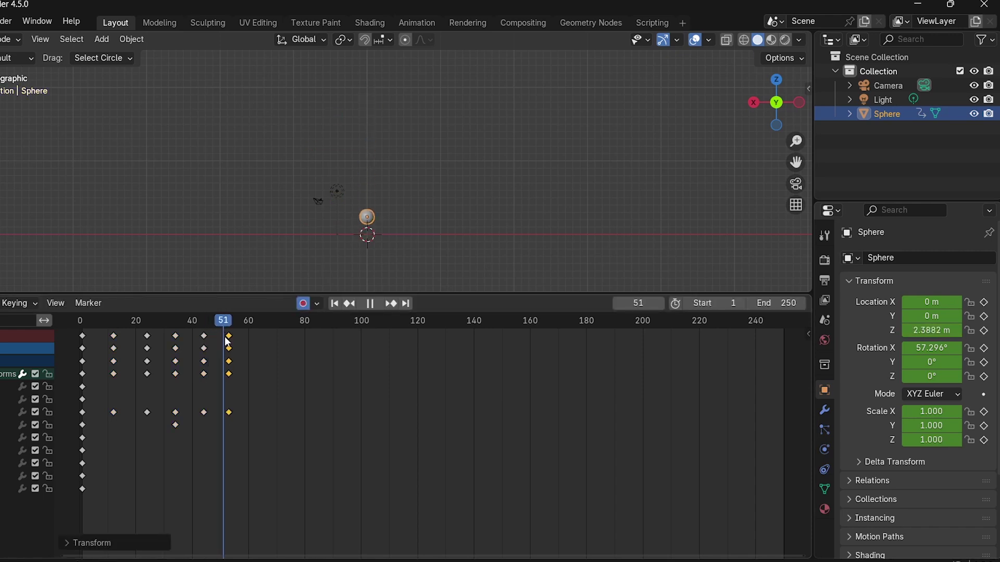
{"action": "key", "text": "g"}
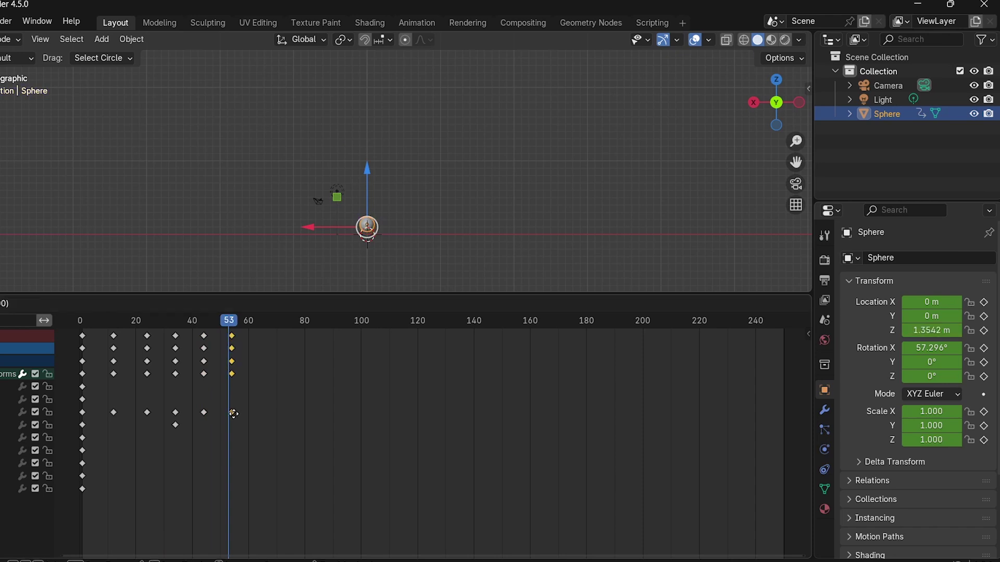
{"action": "left_click", "coordinate": [234, 410]}
Play and scrub between frames 54 and 60 to check the new contact.
{"action": "key", "text": "space"}
{"action": "left_click_drag", "start_coordinate": [236, 323], "coordinate": [249, 356]}
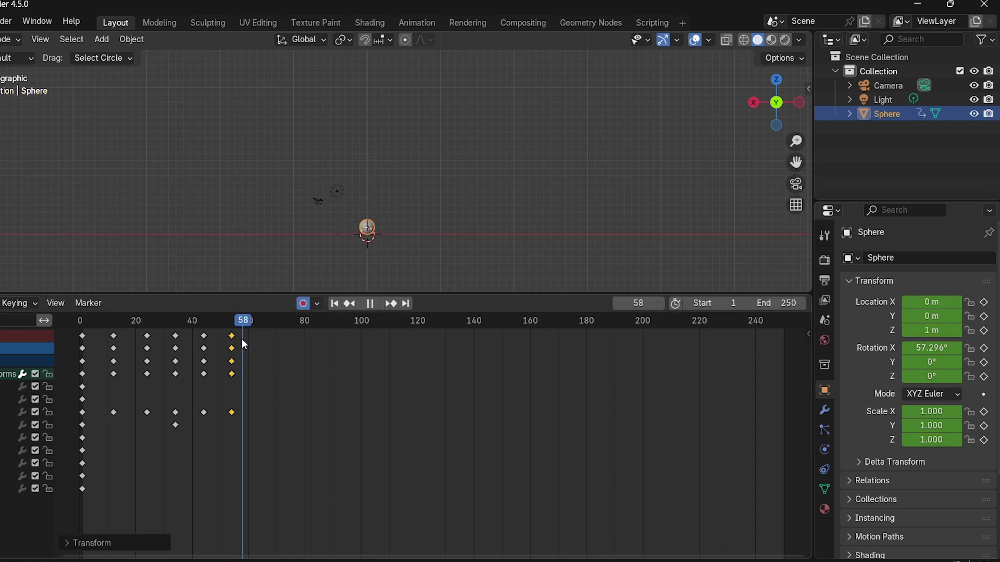
{"action": "mouse_move", "coordinate": [249, 321]}
{"action": "left_mouse_down"}
{"action": "mouse_move", "coordinate": [232, 321]}
{"action": "mouse_move", "coordinate": [249, 331]}
{"action": "left_mouse_up"}
{"action": "key", "text": "space"}
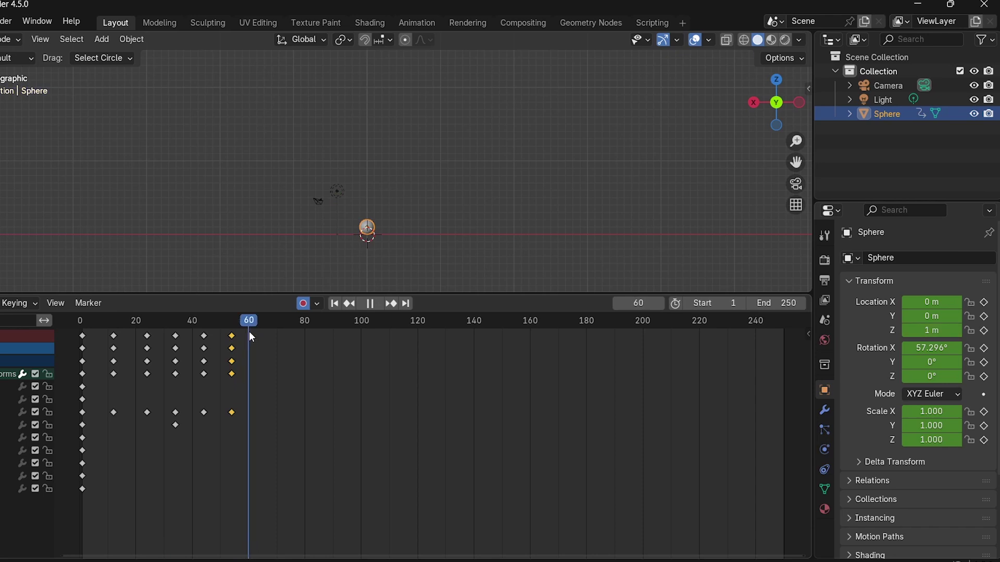
Stop playback and key the sphere's Location Z at 6 m on frame 60.
{"action": "key", "text": "space"}
{"action": "left_click", "coordinate": [943, 331]}
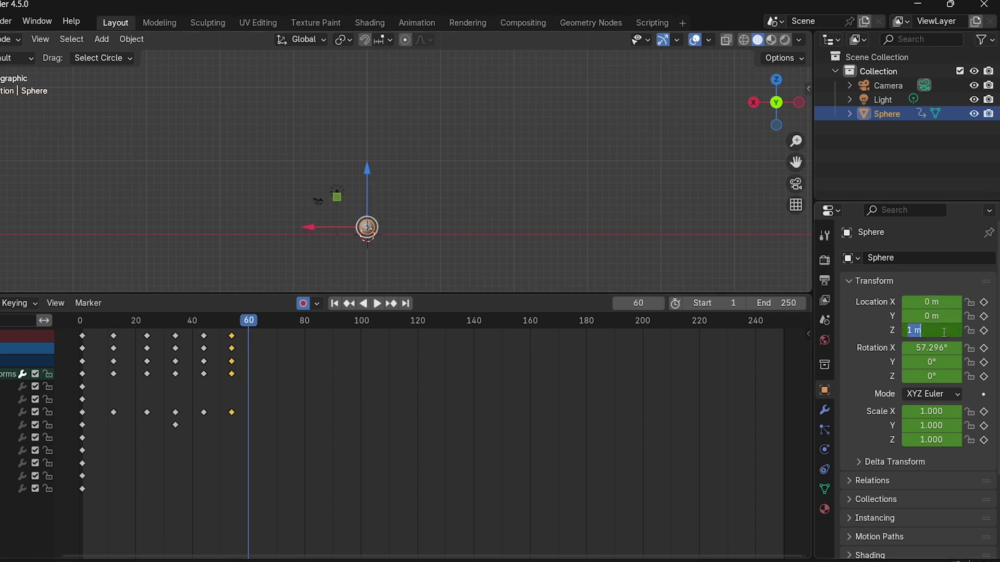
{"action": "type", "text": "6"}
{"action": "key", "text": "Return"}
Replay and scrub back through the frames to check the new peak.
{"action": "key", "text": "i"}
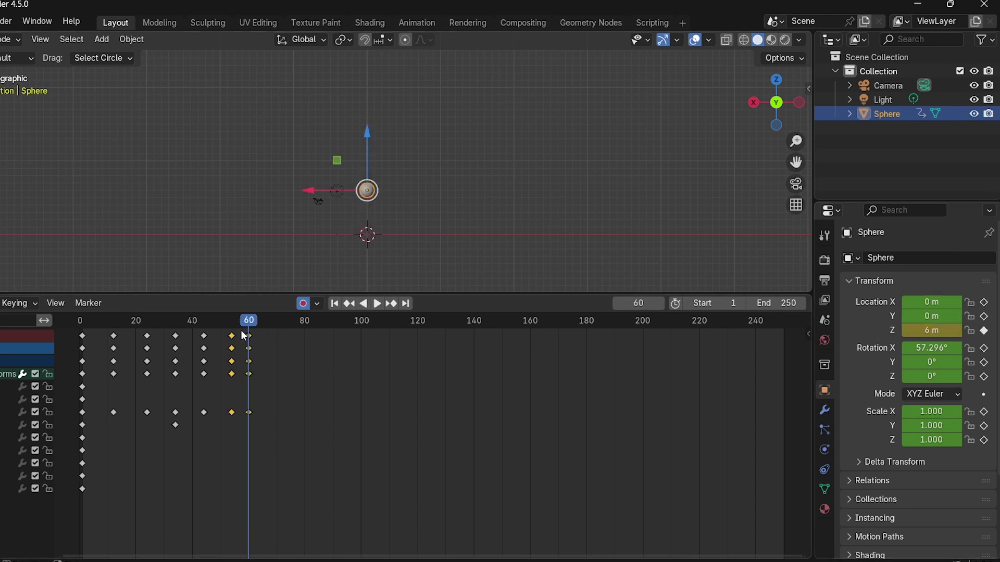
{"action": "key", "text": "space"}
{"action": "mouse_move", "coordinate": [242, 330]}
{"action": "left_mouse_down"}
{"action": "mouse_move", "coordinate": [221, 331]}
{"action": "mouse_move", "coordinate": [266, 340]}
{"action": "left_mouse_up"}
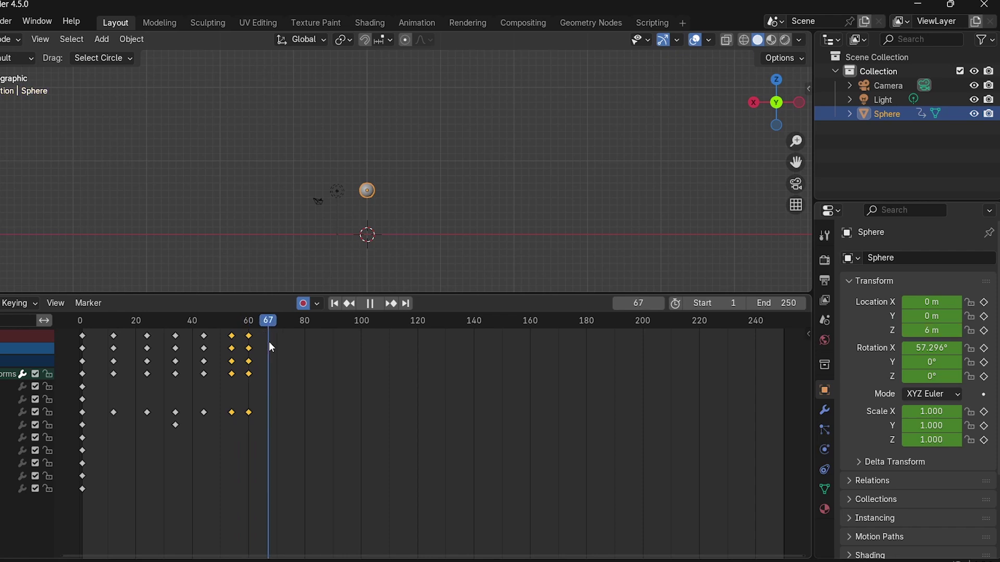
{"action": "key", "text": "space"}
Key Location Z back to 1 m on frame 66, preview it, and go to frame 70.
{"action": "left_click", "coordinate": [932, 332]}
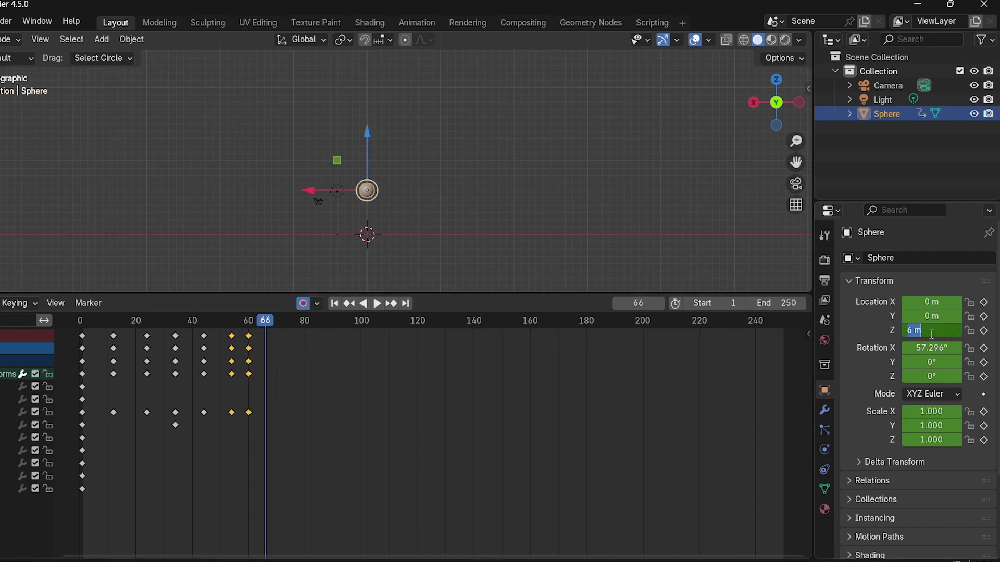
{"action": "type", "text": "1"}
{"action": "key", "text": "Return"}
{"action": "key", "text": "space"}
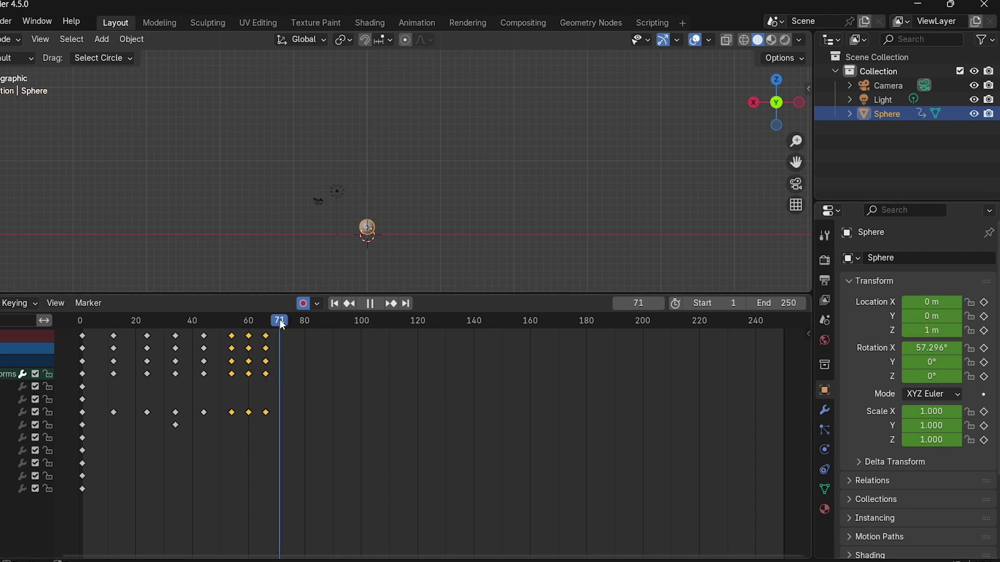
{"action": "mouse_move", "coordinate": [276, 321]}
{"action": "left_mouse_down"}
{"action": "mouse_move", "coordinate": [267, 320]}
{"action": "mouse_move", "coordinate": [276, 327]}
{"action": "left_mouse_up"}
Key Location Z at 2 m on frame 70 and 1 m on frame 76.
{"action": "key", "text": "space"}
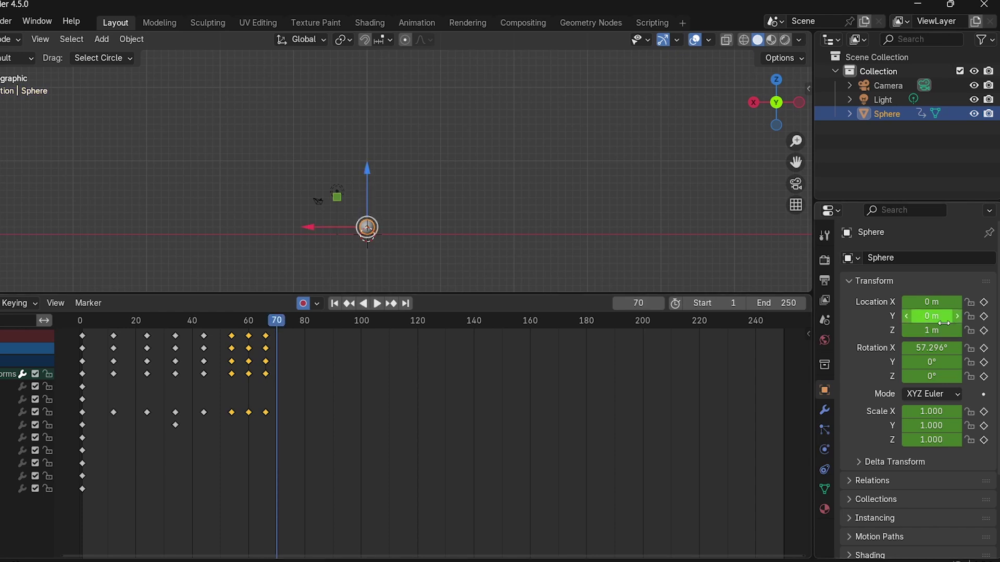
{"action": "left_click", "coordinate": [935, 331]}
{"action": "type", "text": "2"}
{"action": "key", "text": "Return"}
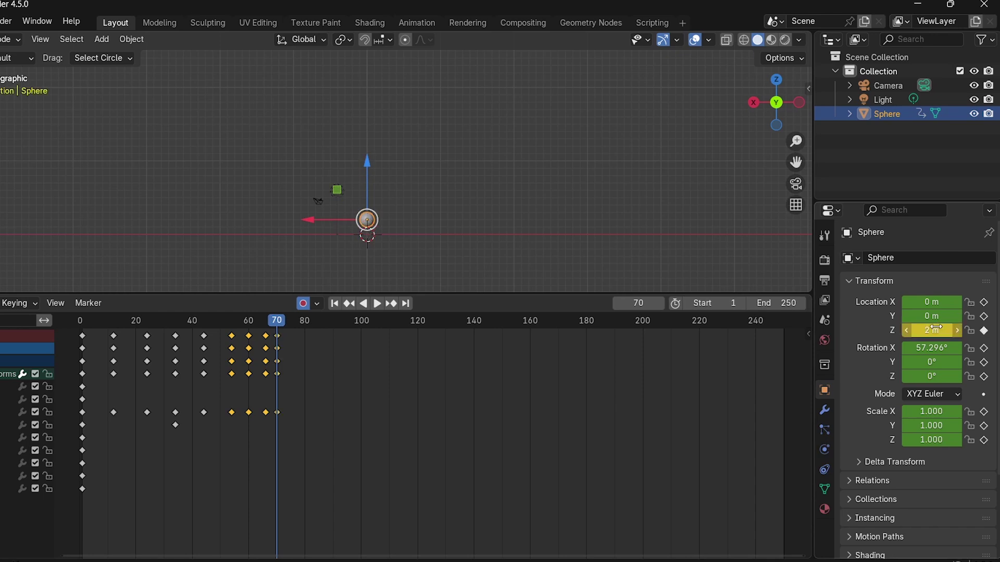
{"action": "key", "text": "space"}
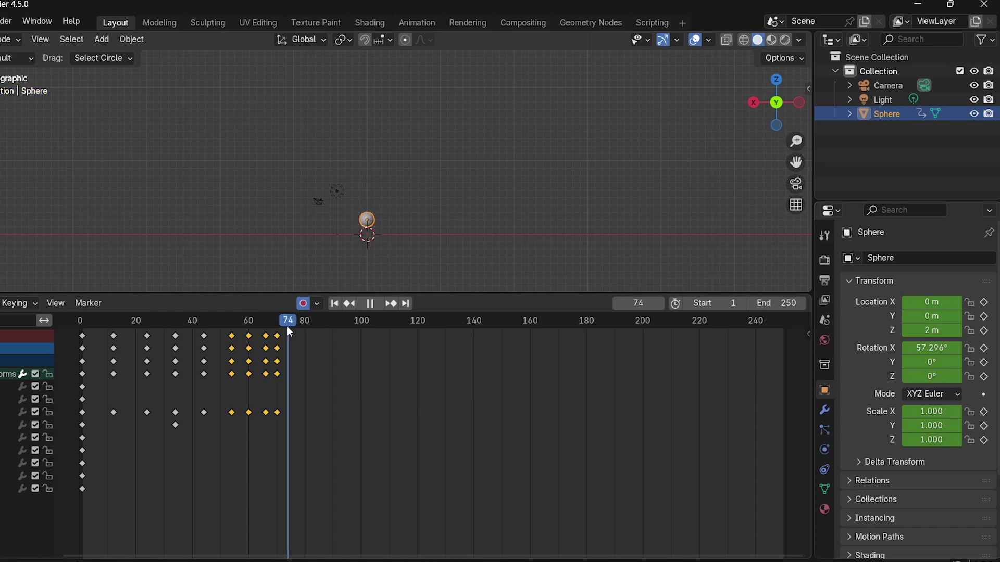
{"action": "key", "text": "space"}
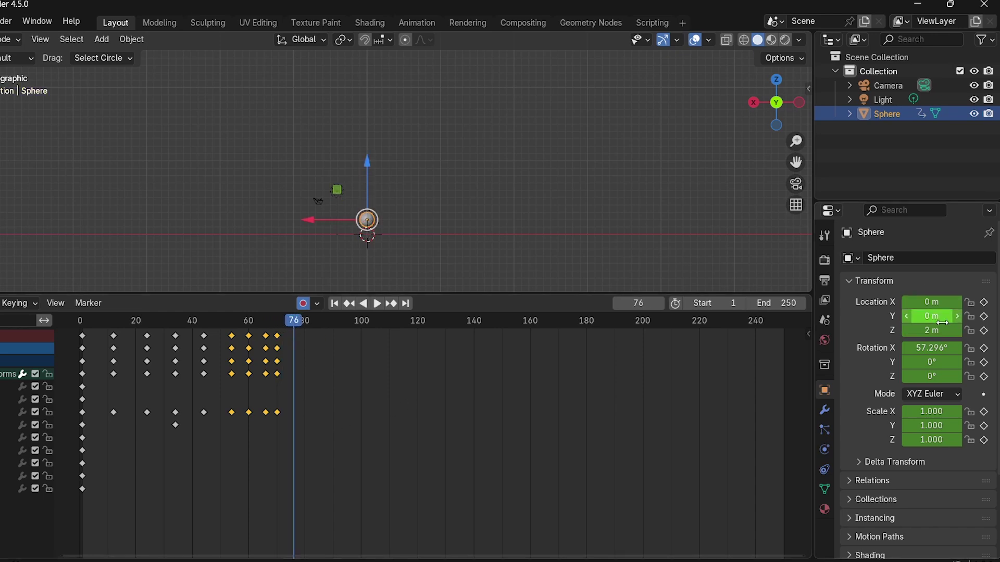
{"action": "left_click", "coordinate": [938, 332]}
{"action": "type", "text": "1"}
{"action": "key", "text": "Return"}
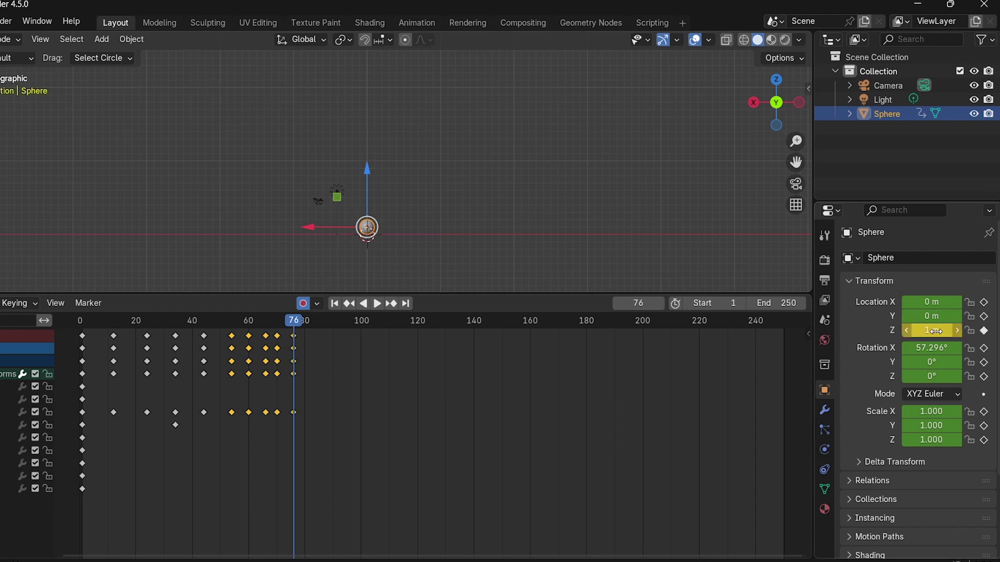
Key Location Z at 1.2 m on frame 79 and 1 m on frame 82, then return to frame 1.
{"action": "left_click_drag", "start_coordinate": [297, 323], "coordinate": [301, 327]}
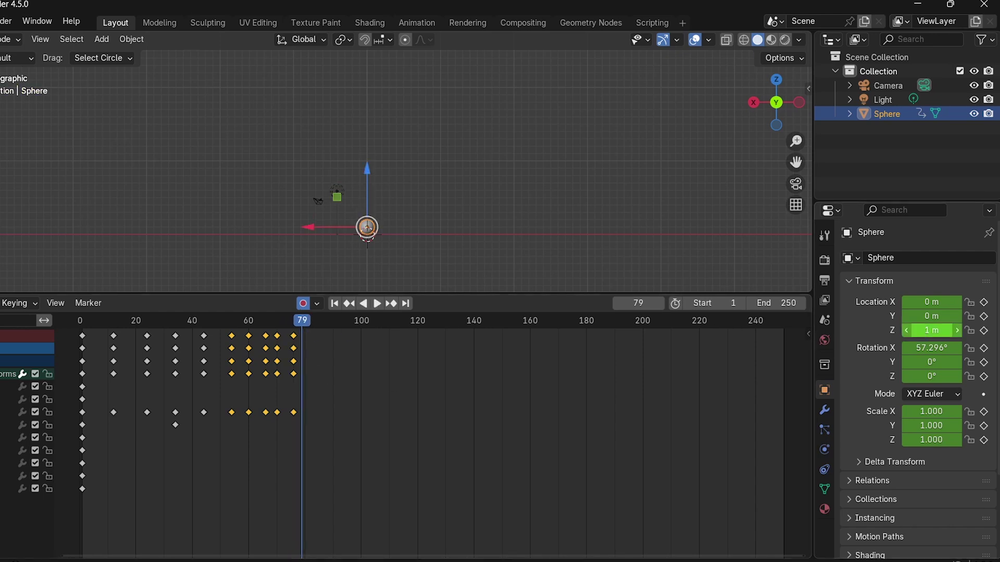
{"action": "left_click", "coordinate": [920, 332]}
{"action": "type", "text": "1.2"}
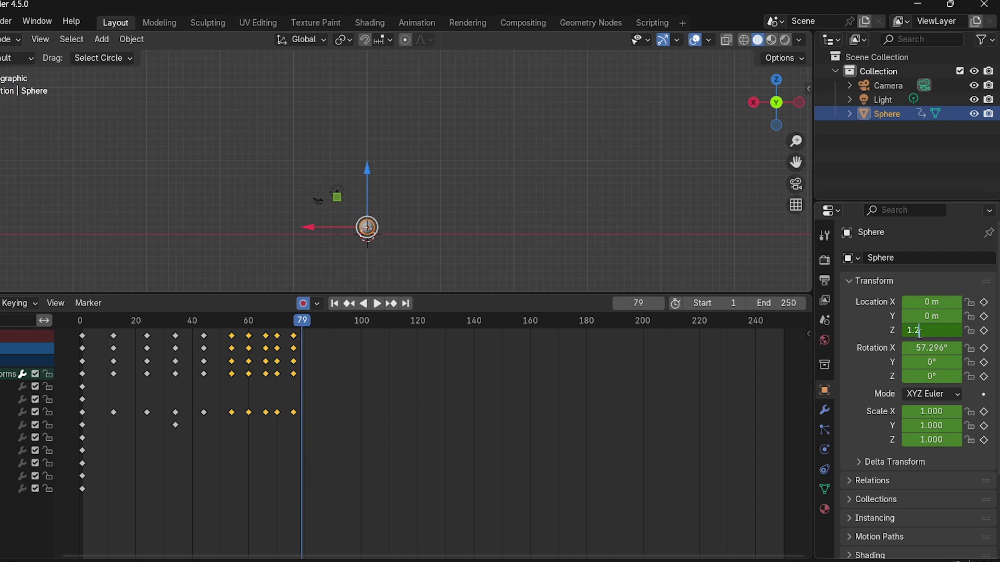
{"action": "key", "text": "Return"}
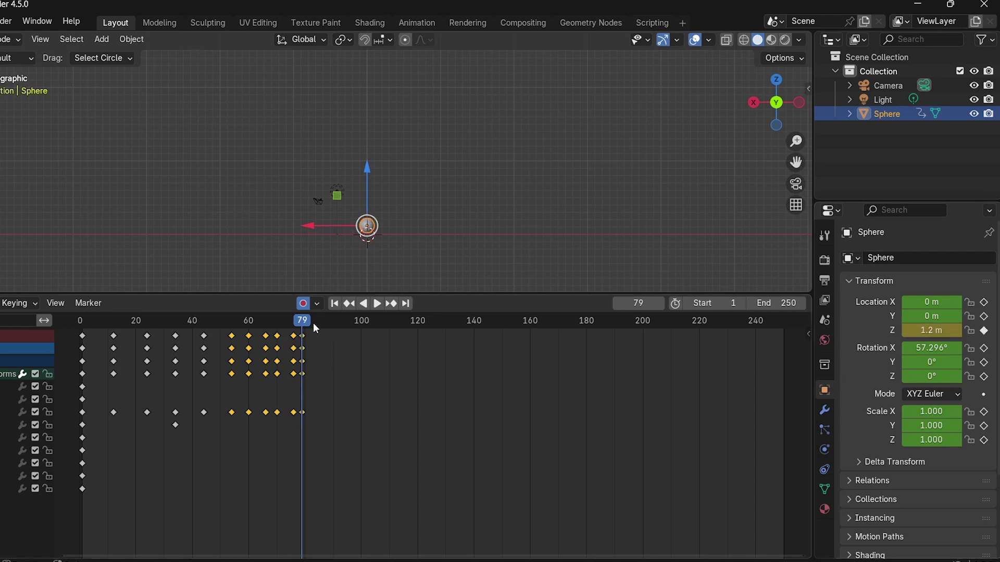
{"action": "left_click", "coordinate": [309, 326]}
{"action": "left_click", "coordinate": [944, 330]}
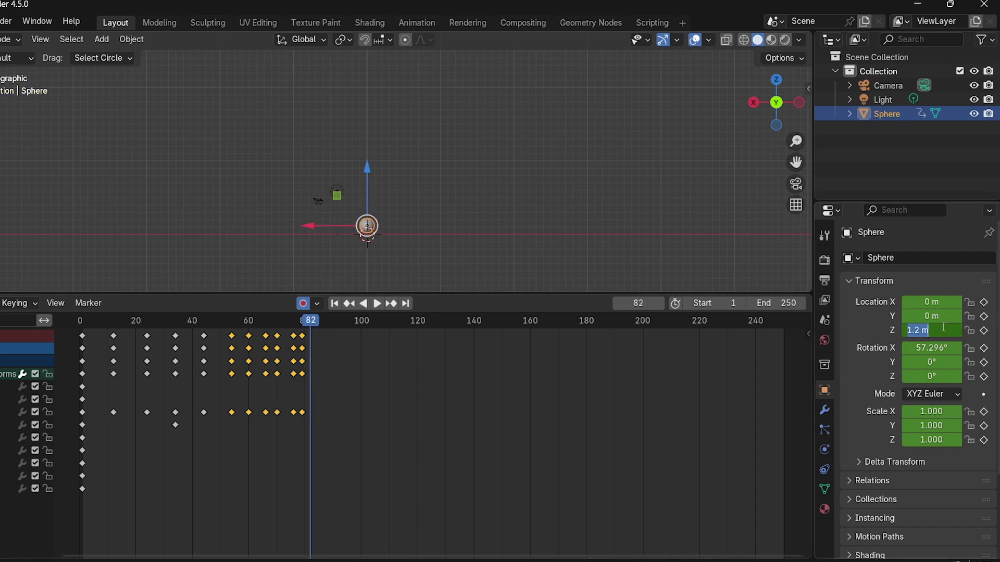
{"action": "type", "text": "1"}
{"action": "key", "text": "Return"}
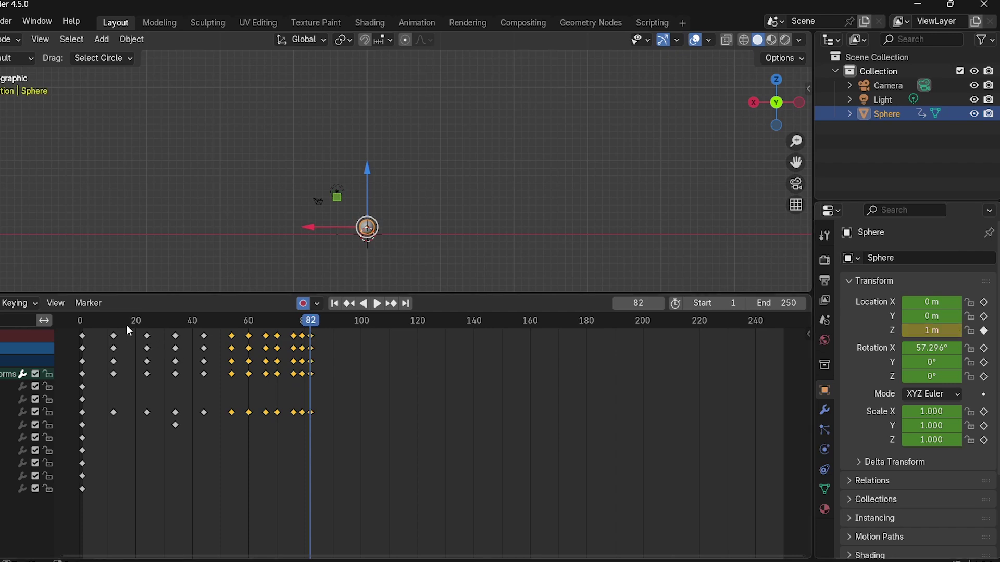
{"action": "left_click_drag", "start_coordinate": [107, 321], "coordinate": [82, 320]}
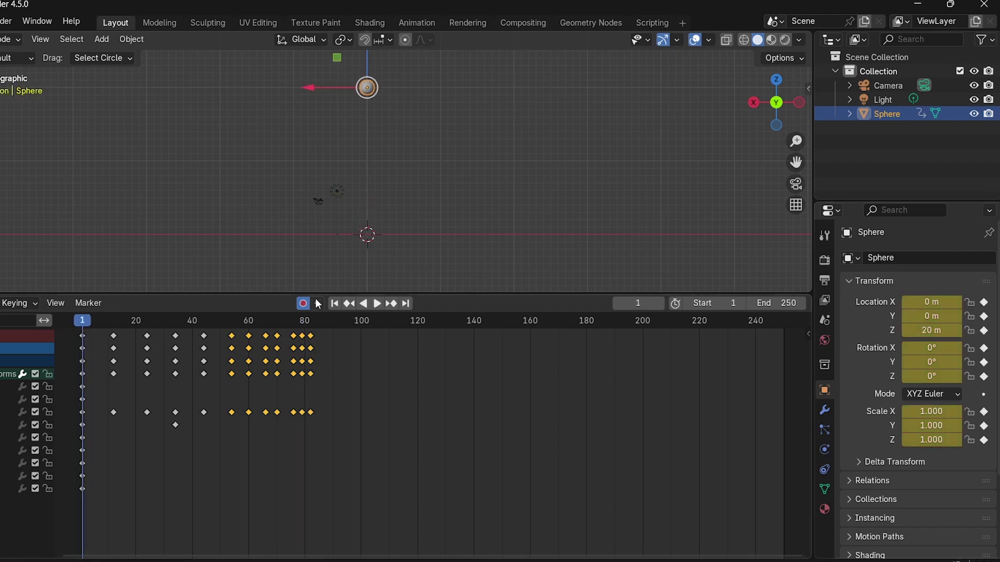
Play the full bounce animation, stop it, and scrub back to frame 82.
{"action": "left_click", "coordinate": [376, 305]}
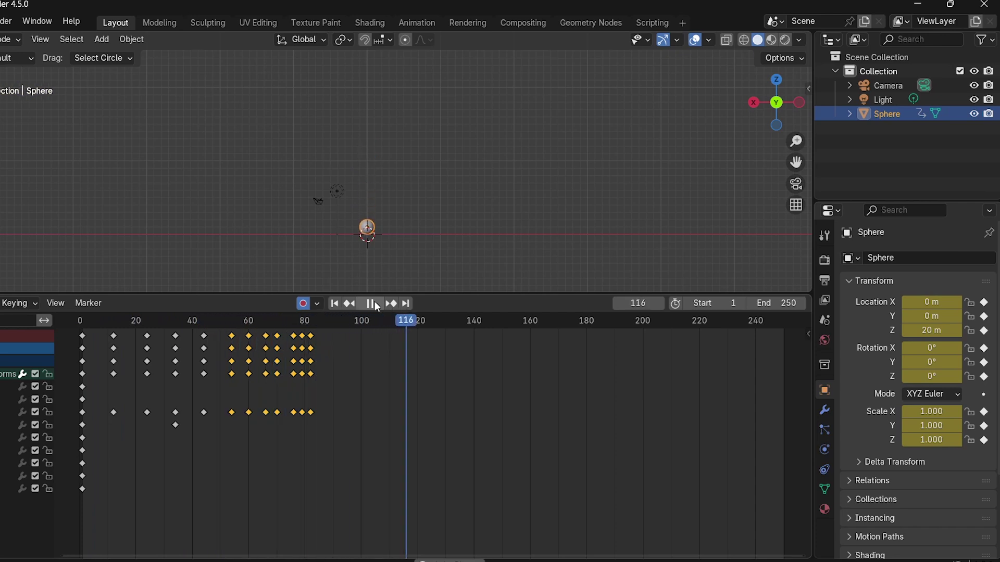
{"action": "left_click", "coordinate": [376, 304]}
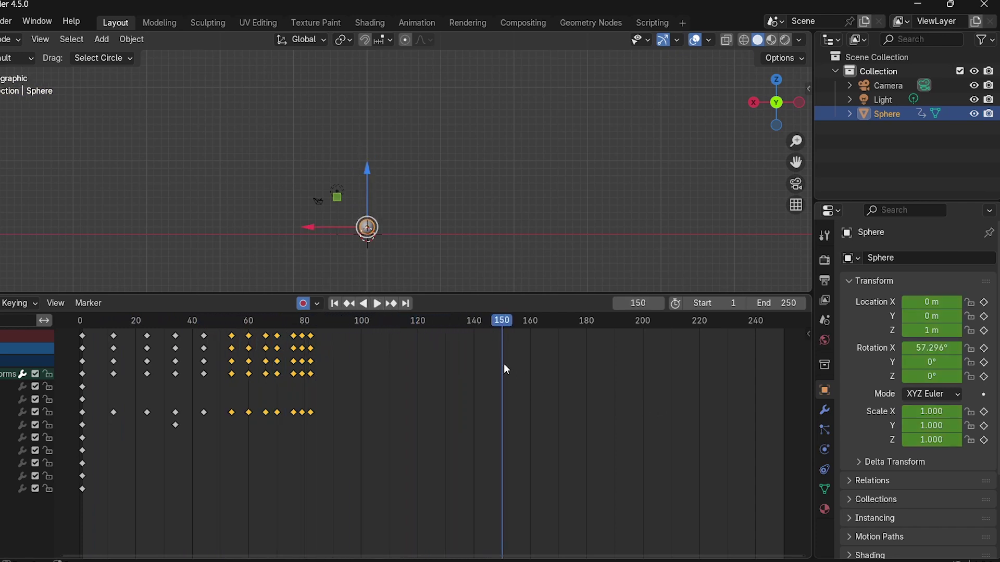
{"action": "left_click_drag", "start_coordinate": [495, 325], "coordinate": [311, 371]}
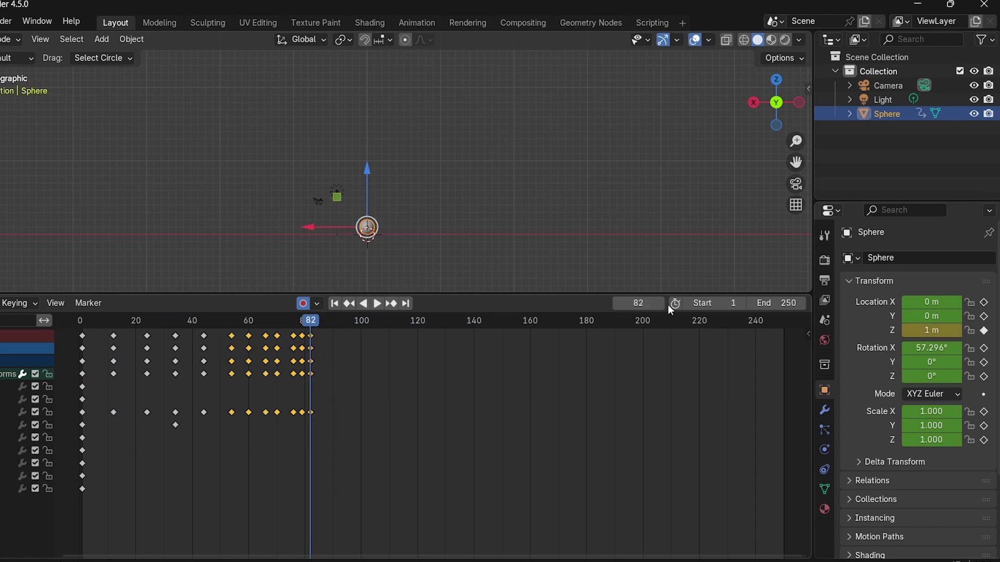
Set the animation's end frame to 100.
{"action": "left_click", "coordinate": [785, 303]}
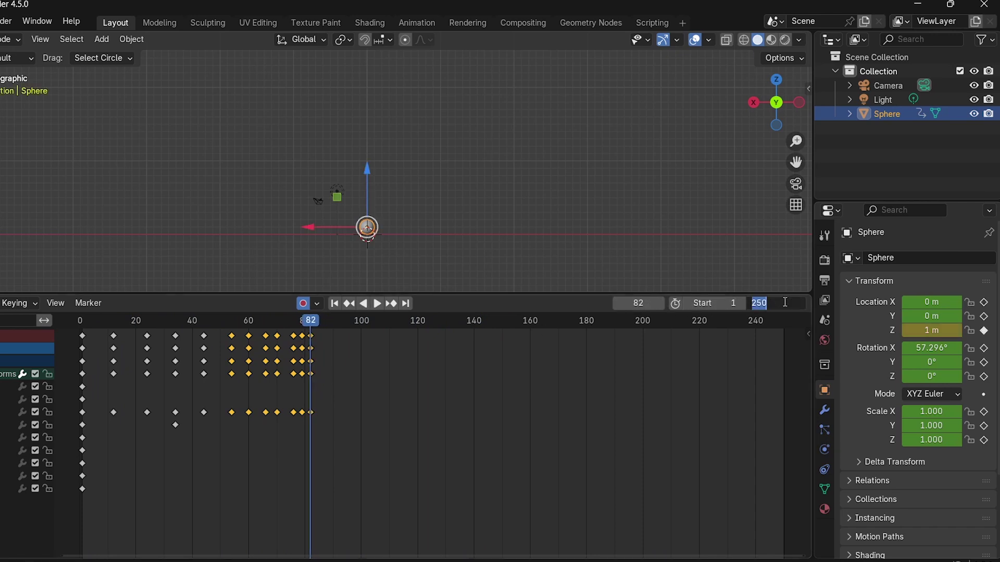
{"action": "type", "text": "10"}
{"action": "key", "text": "Return"}
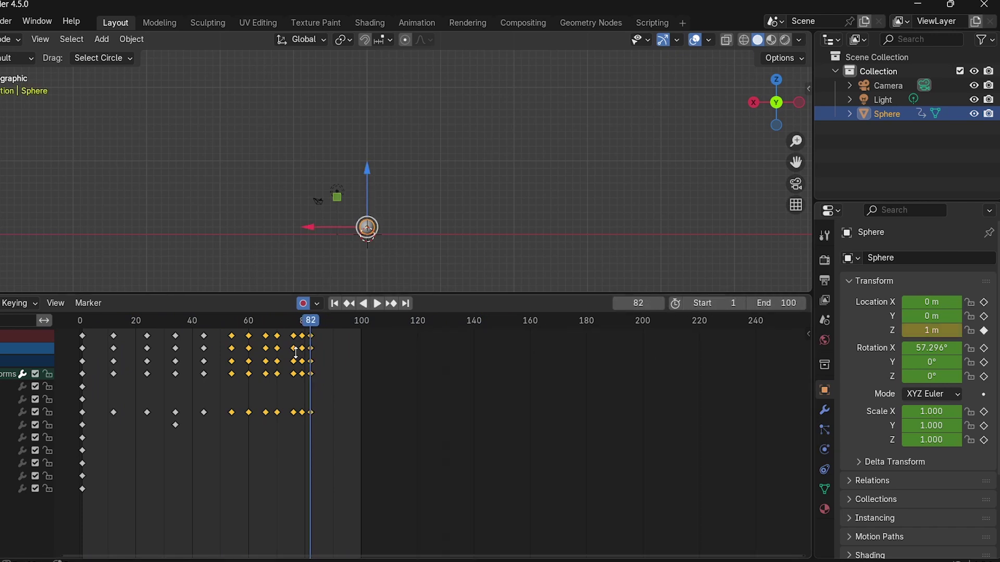
{"action": "scroll", "coordinate": [206, 416], "scroll_direction": "up", "scroll_amount": 3}
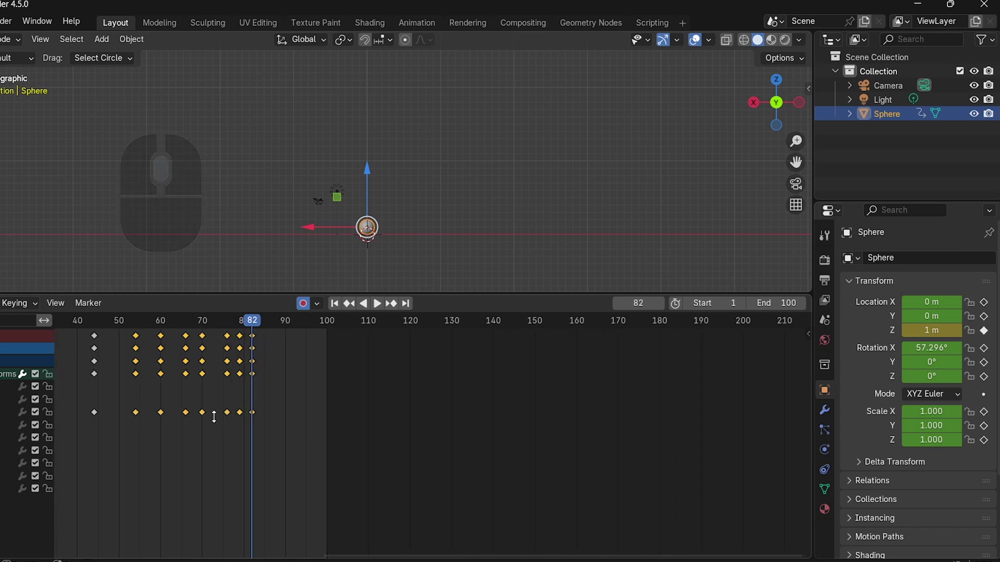
{"action": "middle_click_drag", "start_coordinate": [218, 418], "coordinate": [483, 416]}
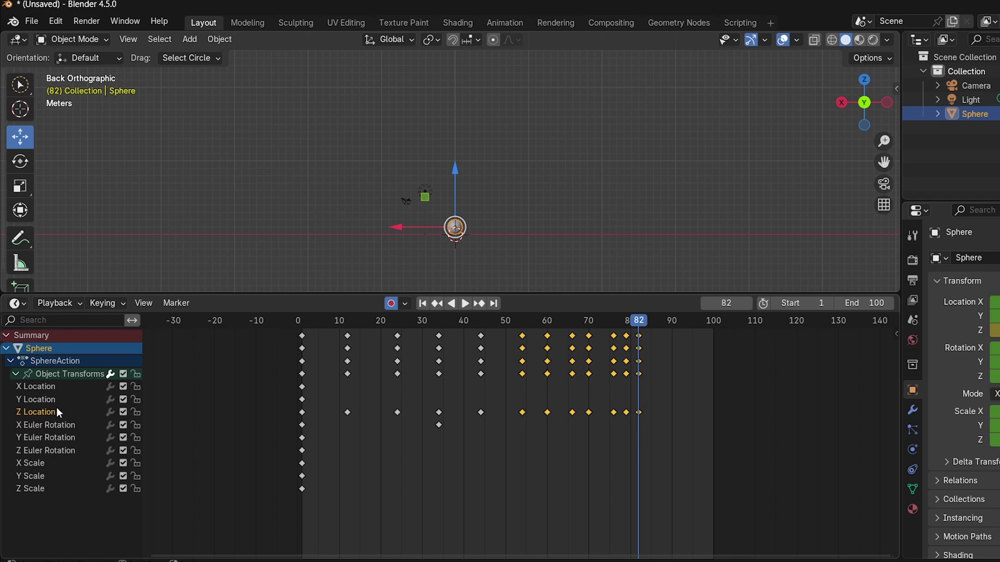
Switch the Dope Sheet to an enlarged Graph Editor framed on the bounce curve.
{"action": "left_click", "coordinate": [23, 305]}
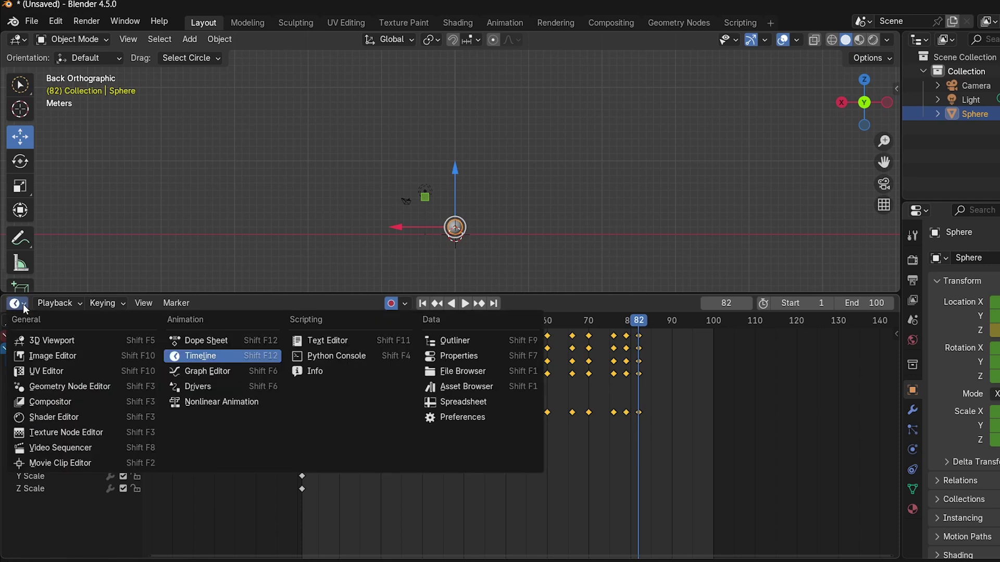
{"action": "left_click", "coordinate": [214, 370]}
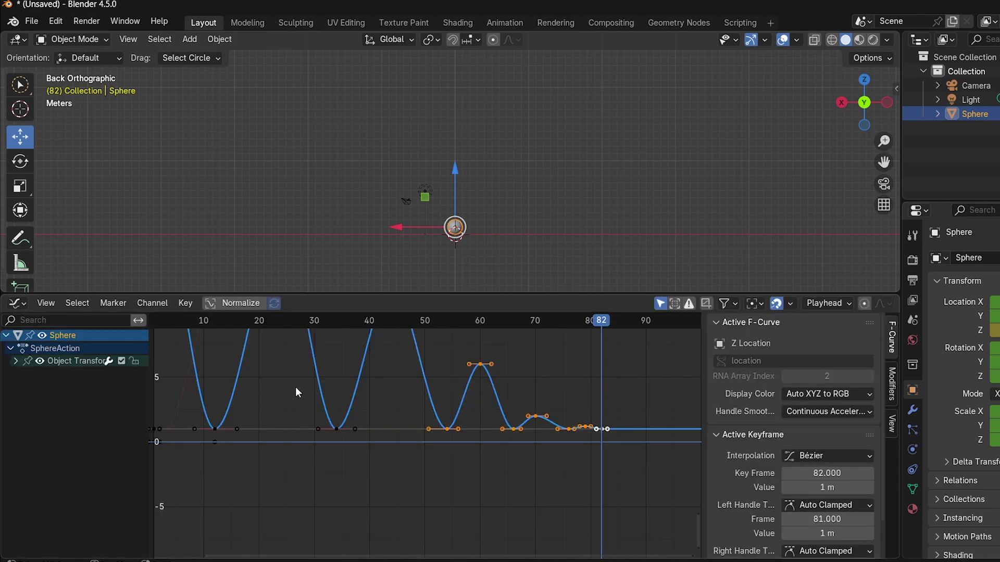
{"action": "middle_click_drag", "start_coordinate": [295, 386], "coordinate": [420, 493]}
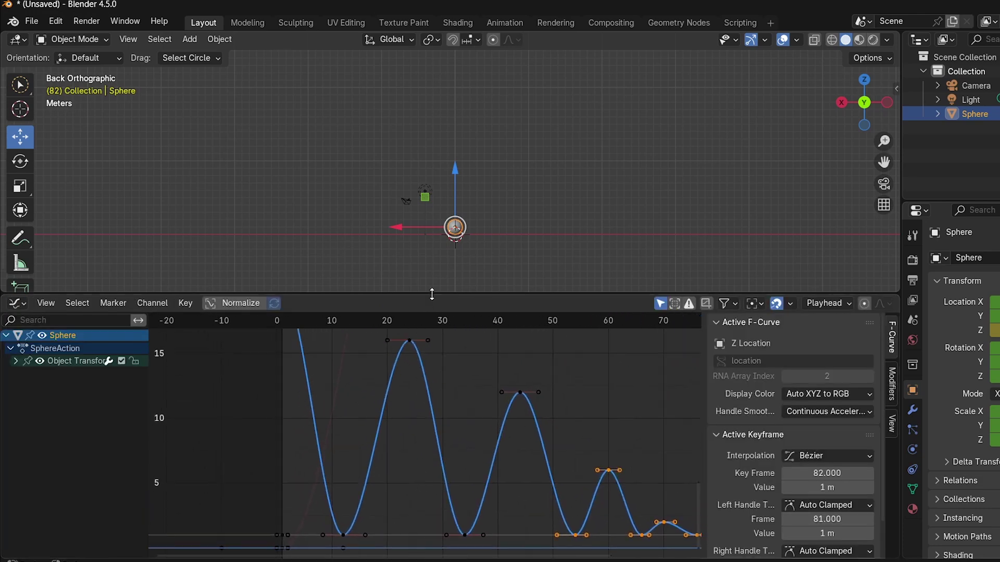
{"action": "left_click_drag", "start_coordinate": [432, 294], "coordinate": [432, 198]}
{"action": "key", "text": "Home"}
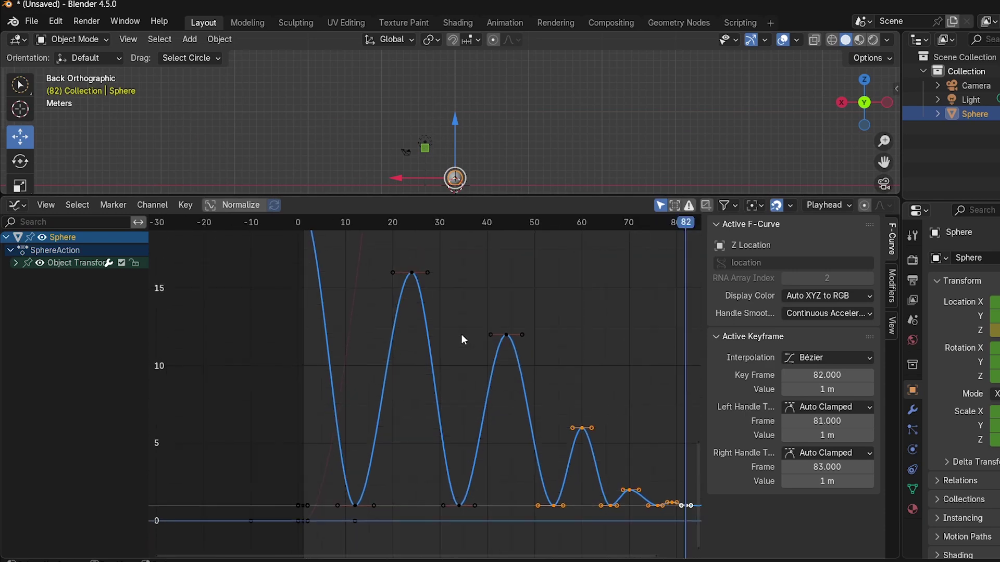
{"action": "middle_click_drag", "start_coordinate": [509, 431], "coordinate": [485, 446]}
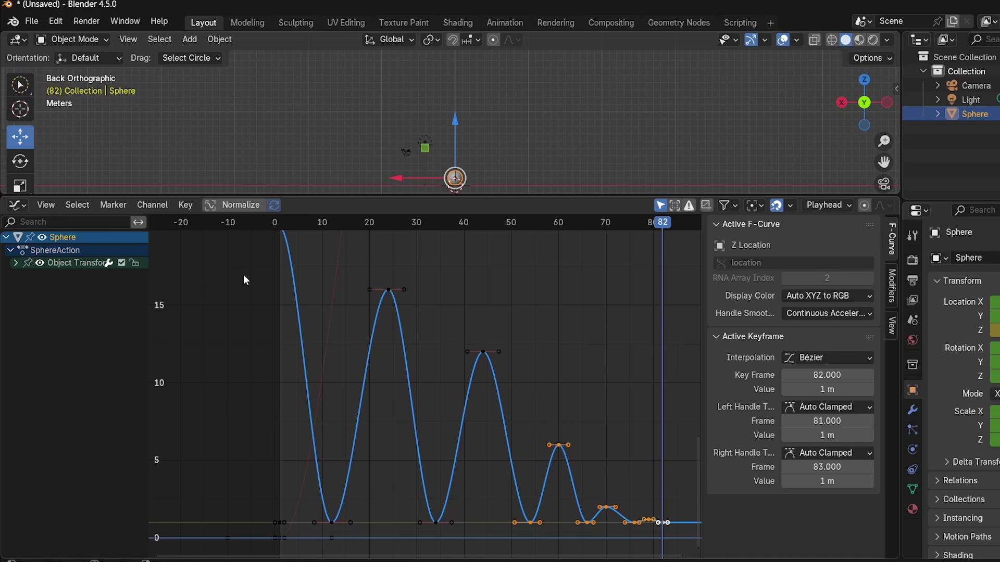
Show only the Z Location curve in the Graph Editor, framed from height 20.
{"action": "left_click", "coordinate": [15, 262]}
{"action": "mouse_move", "coordinate": [25, 290]}
{"action": "left_mouse_down"}
{"action": "mouse_move", "coordinate": [29, 281]}
{"action": "mouse_move", "coordinate": [29, 377]}
{"action": "left_mouse_up"}
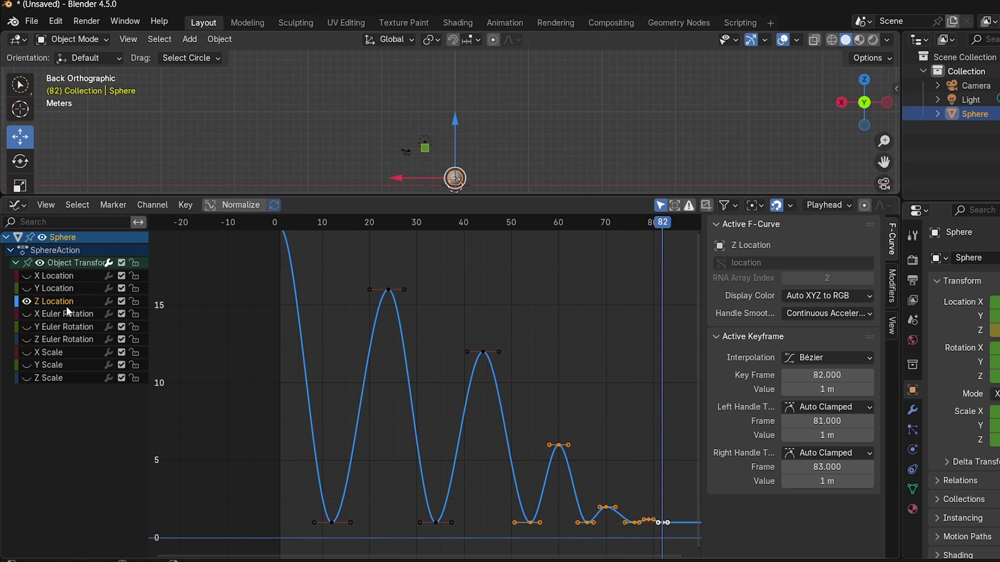
{"action": "mouse_move", "coordinate": [548, 417]}
{"action": "middle_mouse_down", "text": "ctrl"}
{"action": "mouse_move", "coordinate": [552, 450]}
{"action": "mouse_move", "coordinate": [517, 446]}
{"action": "middle_mouse_up", "text": "ctrl"}
{"action": "mouse_move", "coordinate": [231, 265]}
{"action": "left_mouse_down"}
{"action": "mouse_move", "coordinate": [355, 381]}
{"action": "mouse_move", "coordinate": [677, 519]}
{"action": "left_mouse_up"}
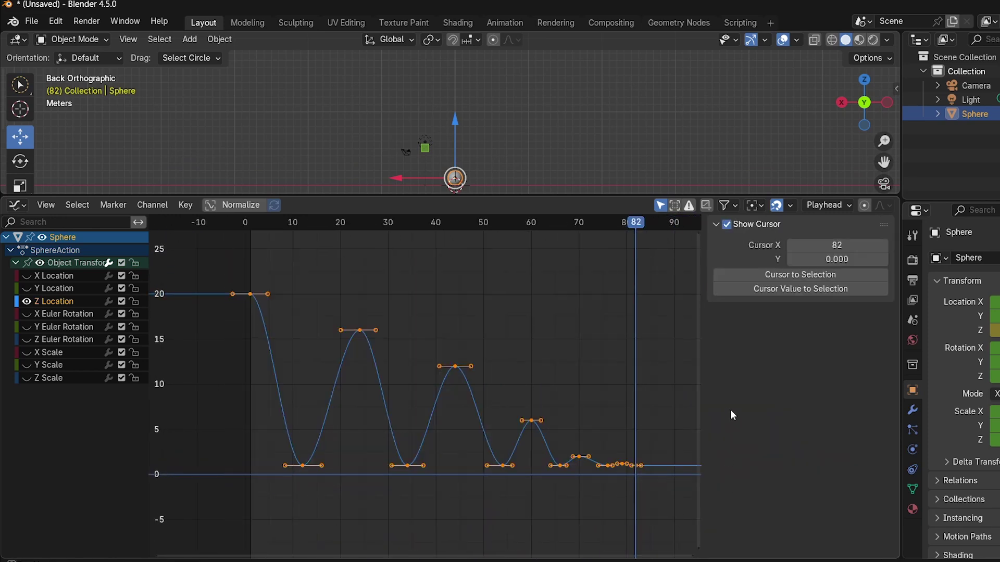
{"action": "left_click", "coordinate": [277, 448]}
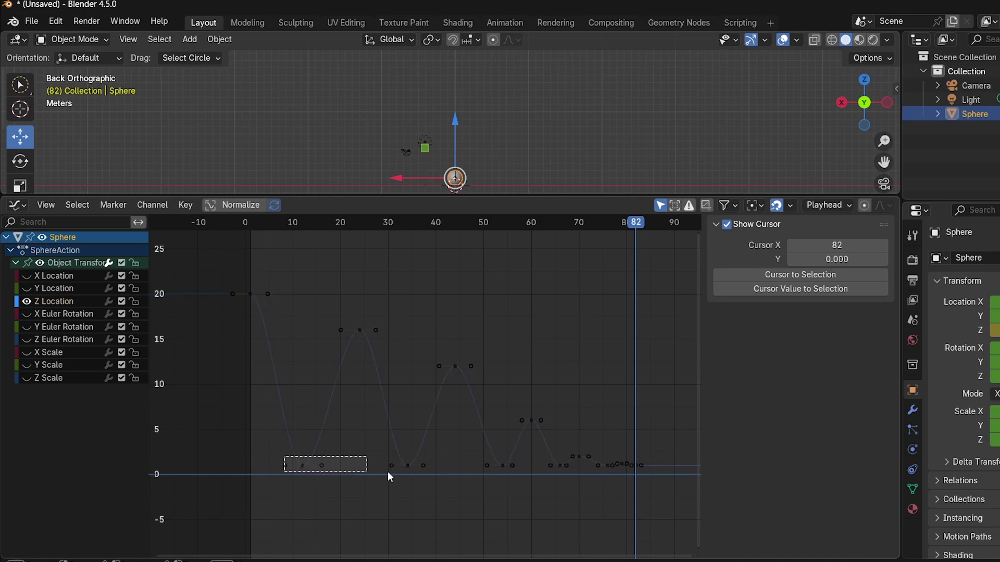
Give the first ground-contact key Free handles and raise both into a sharp dip.
{"action": "left_click_drag", "start_coordinate": [286, 458], "coordinate": [368, 471]}
{"action": "left_click", "coordinate": [301, 466]}
{"action": "right_click", "coordinate": [321, 458]}
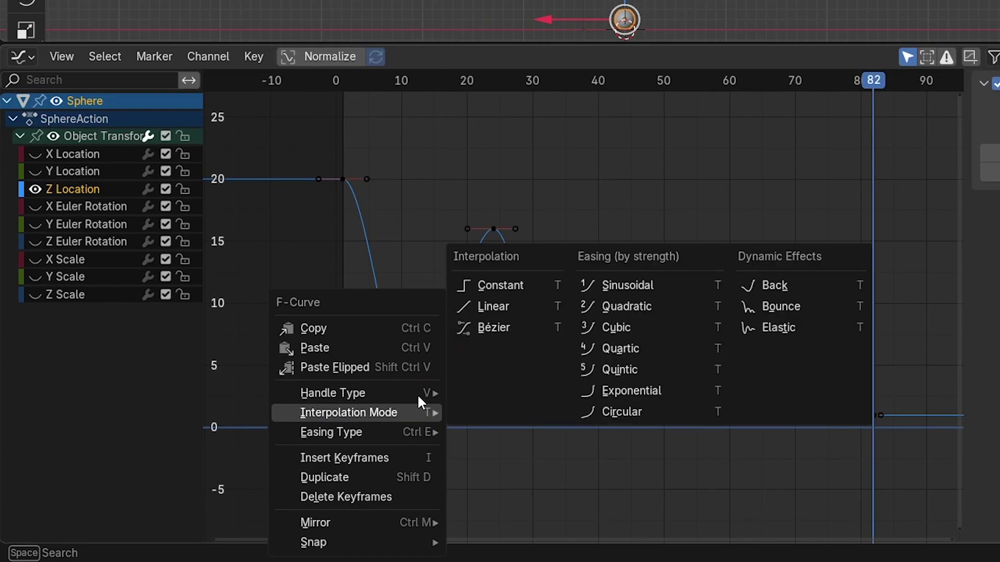
{"action": "mouse_move", "coordinate": [333, 393]}
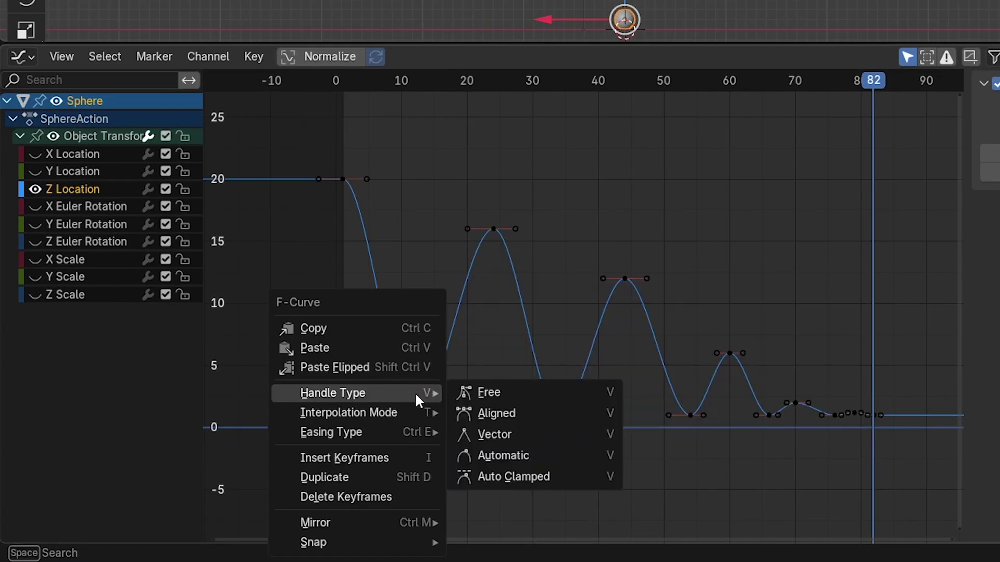
{"action": "left_click", "coordinate": [461, 392]}
{"action": "mouse_move", "coordinate": [330, 433]}
{"action": "left_mouse_down"}
{"action": "mouse_move", "coordinate": [288, 440]}
{"action": "mouse_move", "coordinate": [293, 329]}
{"action": "left_mouse_up"}
{"action": "left_click_drag", "start_coordinate": [323, 465], "coordinate": [306, 352]}
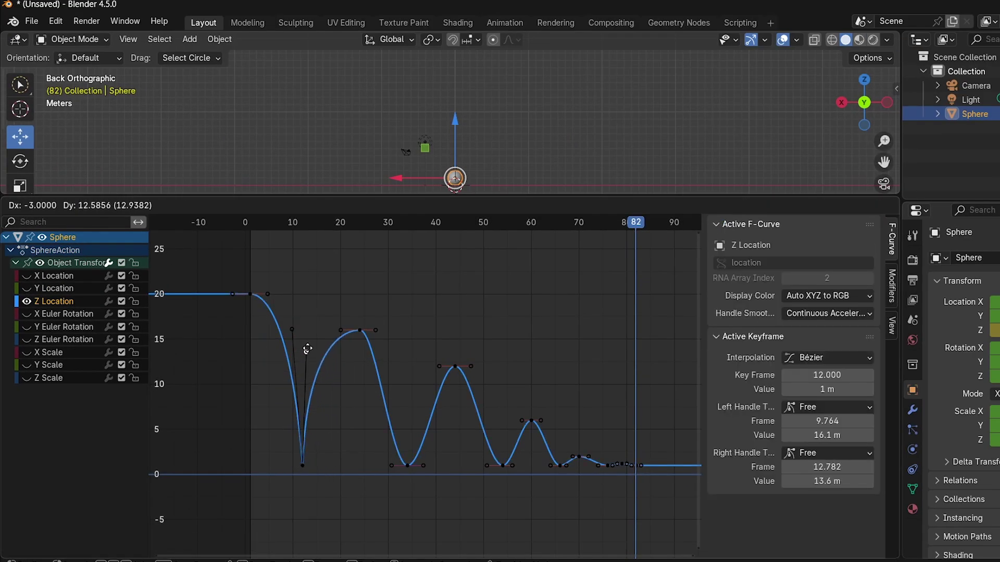
Give the frame-34 contact key Free handles and lift both handles upward.
{"action": "left_click", "coordinate": [407, 465]}
{"action": "right_click", "coordinate": [408, 467]}
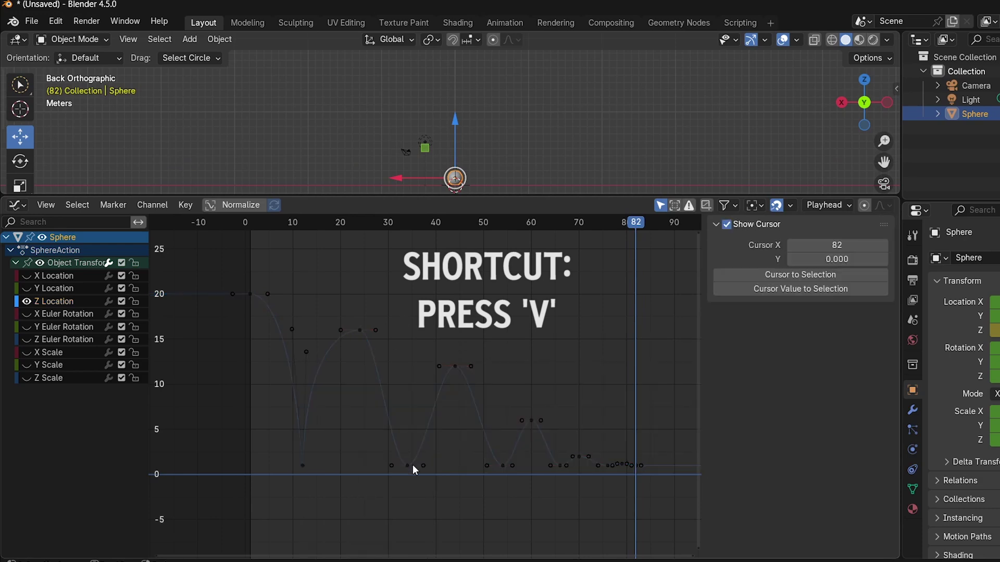
{"action": "key", "text": "v"}
{"action": "left_click", "coordinate": [398, 464]}
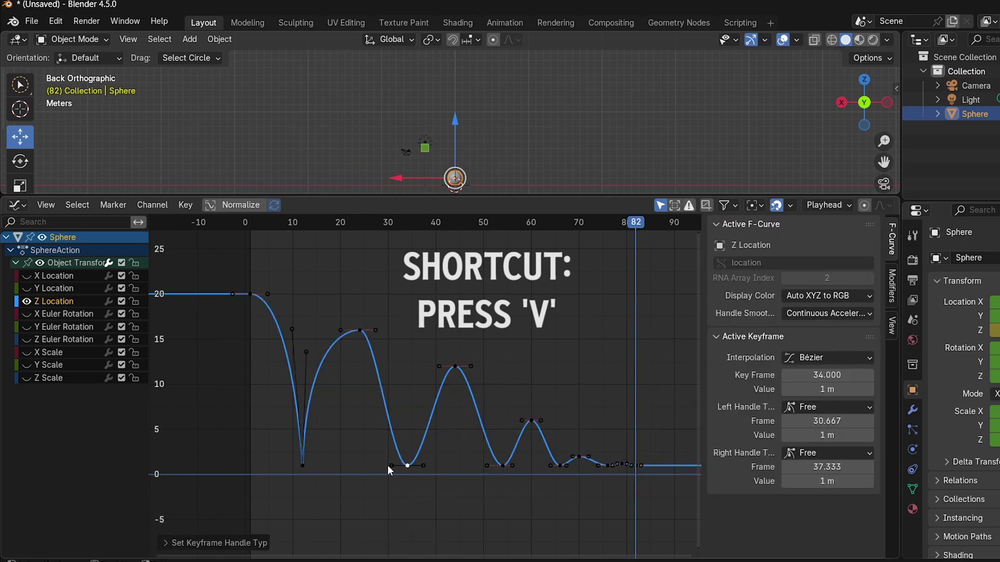
{"action": "left_click_drag", "start_coordinate": [390, 464], "coordinate": [397, 351]}
{"action": "left_click_drag", "start_coordinate": [424, 465], "coordinate": [415, 383]}
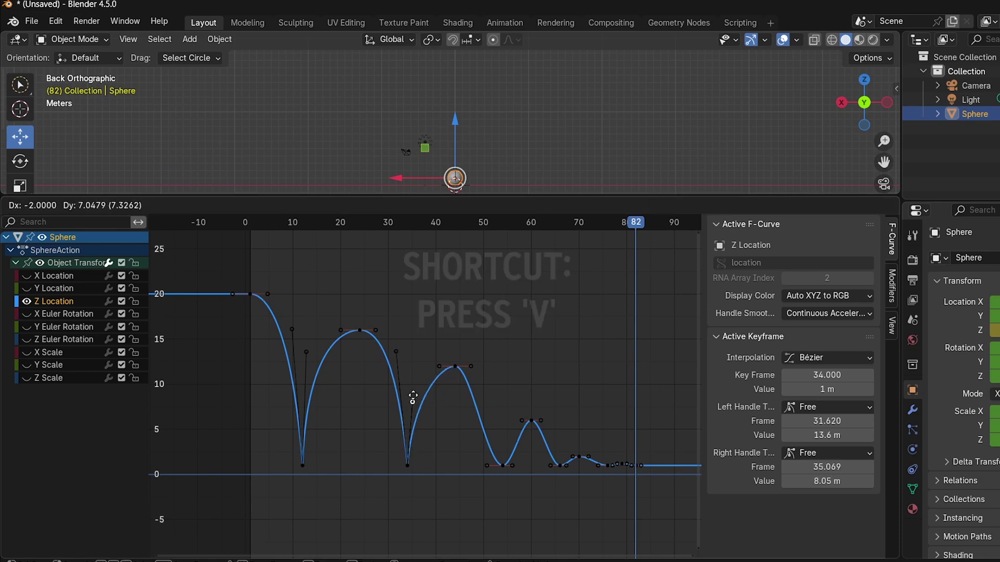
Give the frame-54 contact key Free handles and raise its left handle.
{"action": "left_click_drag", "start_coordinate": [503, 465], "coordinate": [489, 396]}
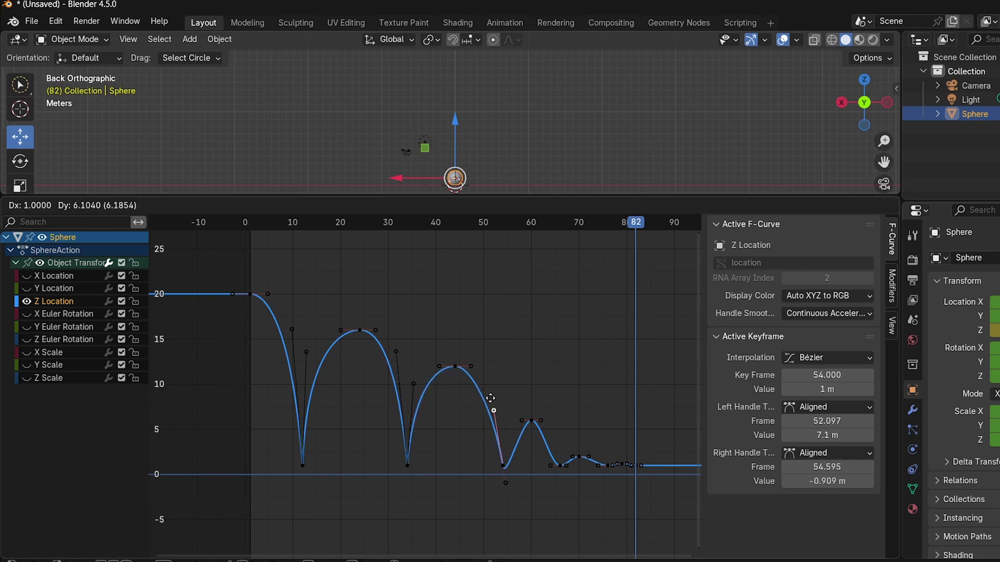
{"action": "key", "text": "ctrl+z"}
{"action": "key", "text": "v"}
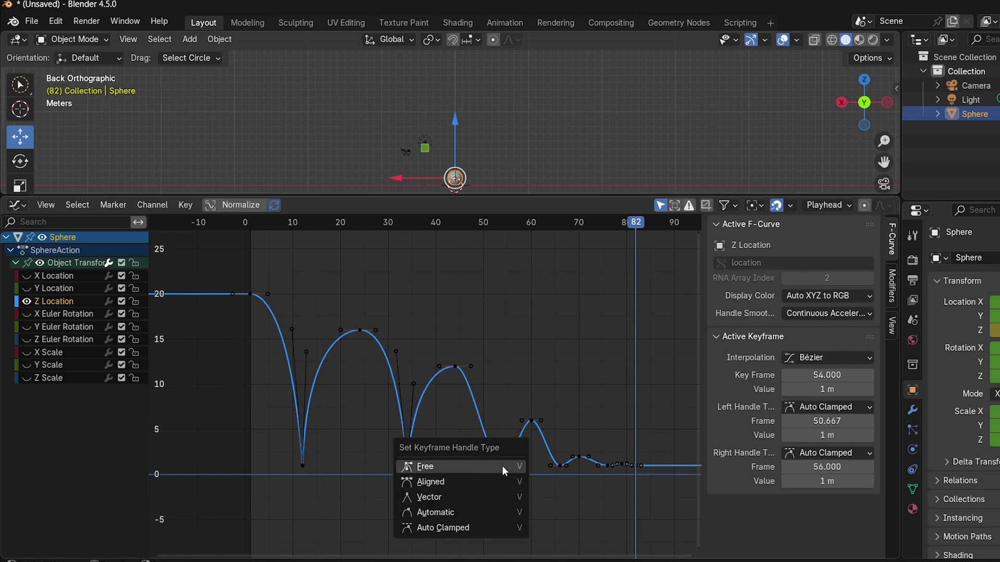
{"action": "left_click", "coordinate": [502, 465]}
{"action": "mouse_move", "coordinate": [487, 465]}
{"action": "left_mouse_down"}
{"action": "mouse_move", "coordinate": [495, 388]}
{"action": "mouse_move", "coordinate": [510, 436]}
{"action": "left_mouse_up"}
Give the frame-66 and frame-76 contact keys Free handles and raise their left handles.
{"action": "left_click", "coordinate": [559, 466]}
{"action": "key", "text": "v"}
{"action": "left_click_drag", "start_coordinate": [556, 471], "coordinate": [561, 440]}
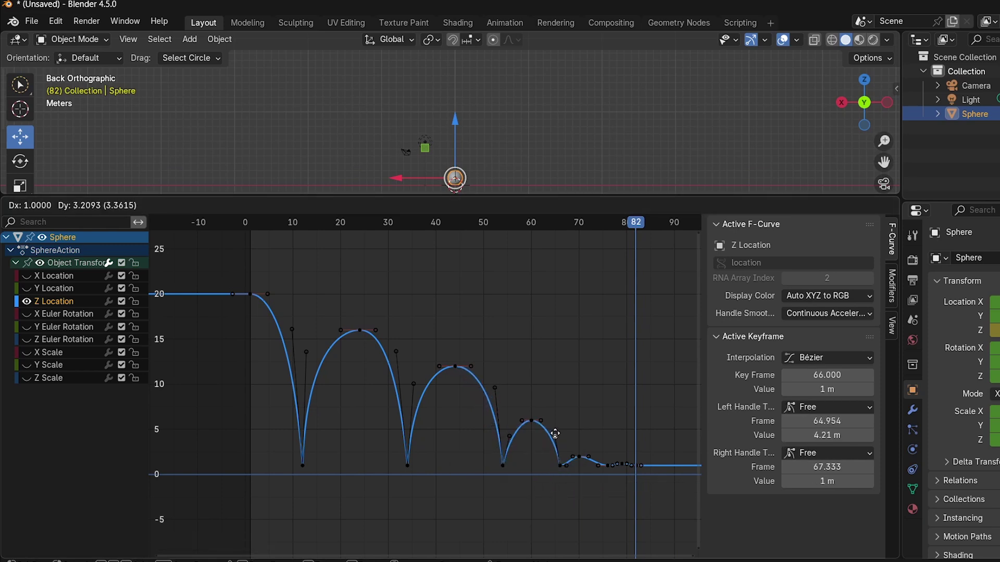
{"action": "key", "text": "v"}
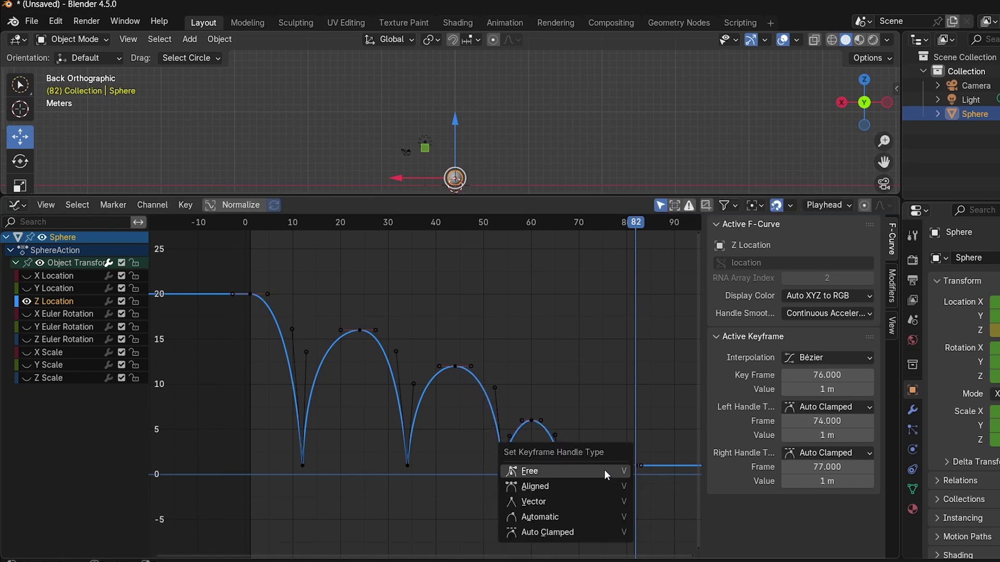
{"action": "left_click", "coordinate": [605, 470]}
{"action": "left_click_drag", "start_coordinate": [604, 470], "coordinate": [625, 467]}
Lift the frame-76 right handle to 1.16 m and make the frame-82 key's handles Free.
{"action": "scroll", "coordinate": [625, 467], "scroll_direction": "up", "scroll_amount": 5}
{"action": "key", "text": "KP_Decimal"}
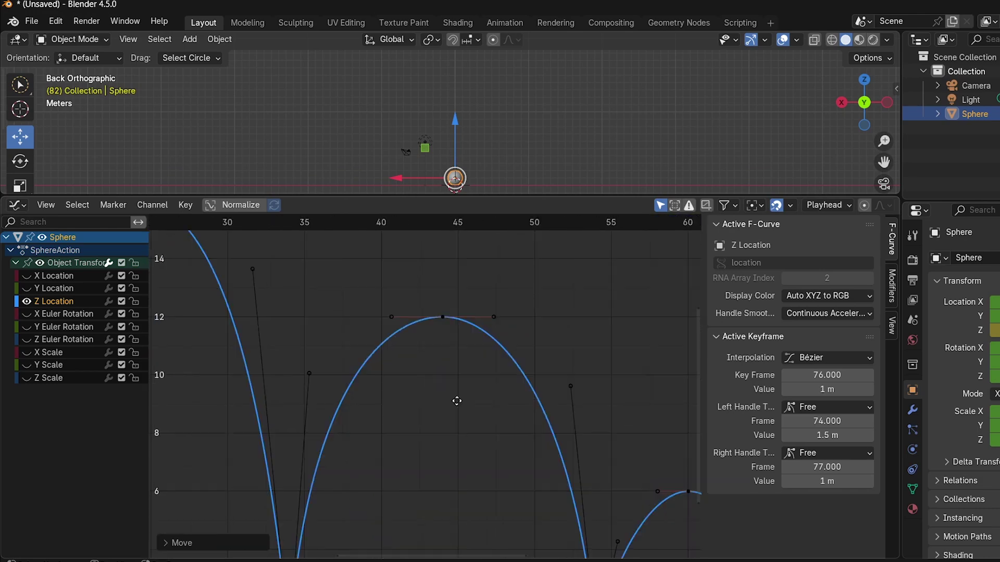
{"action": "scroll", "coordinate": [445, 402], "scroll_direction": "up", "scroll_amount": 1}
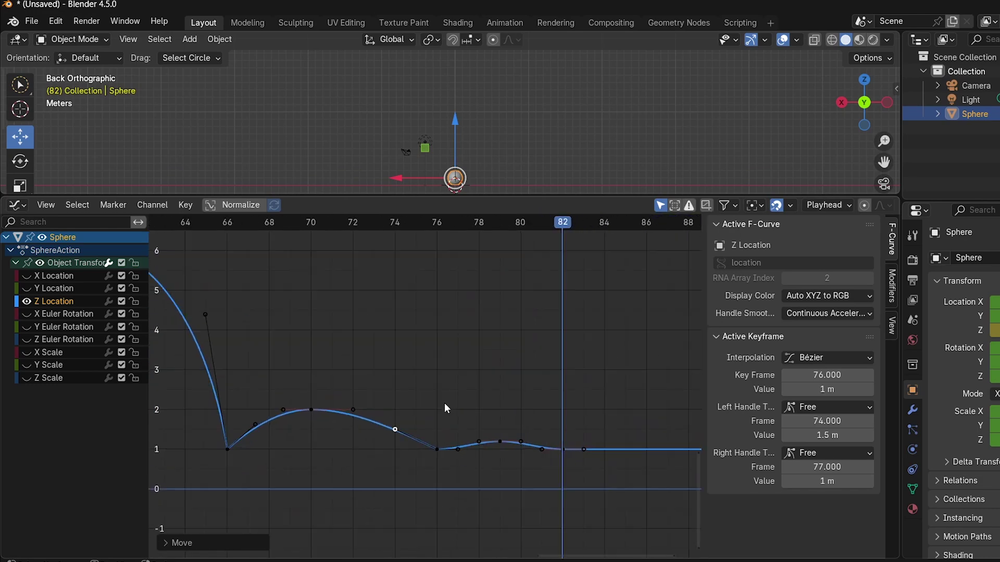
{"action": "scroll", "coordinate": [444, 402], "scroll_direction": "up", "scroll_amount": 1}
{"action": "left_click_drag", "start_coordinate": [465, 461], "coordinate": [466, 454]}
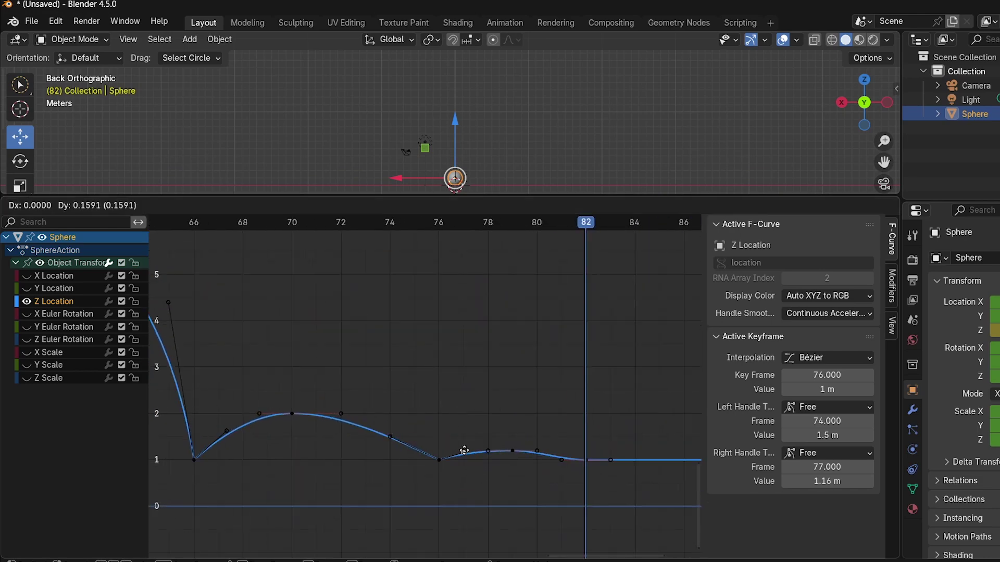
{"action": "left_click", "coordinate": [589, 459]}
{"action": "key", "text": "v"}
{"action": "left_click", "coordinate": [583, 457]}
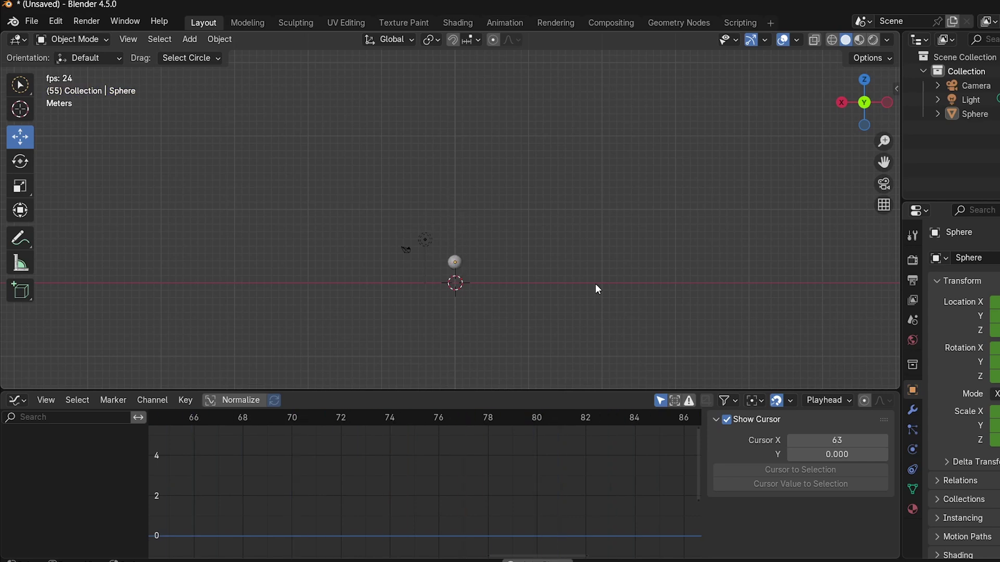
Stop playback, select the sphere, orbit the viewport, and drag the Graph Editor border up.
{"action": "middle_click_drag", "start_coordinate": [501, 255], "coordinate": [586, 254]}
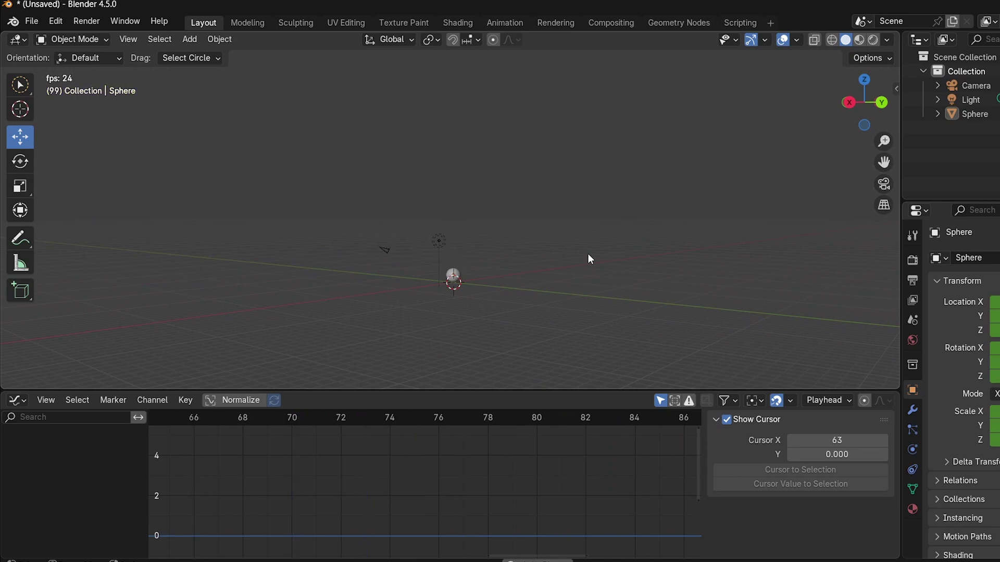
{"action": "key", "text": "space"}
{"action": "left_click", "coordinate": [455, 189]}
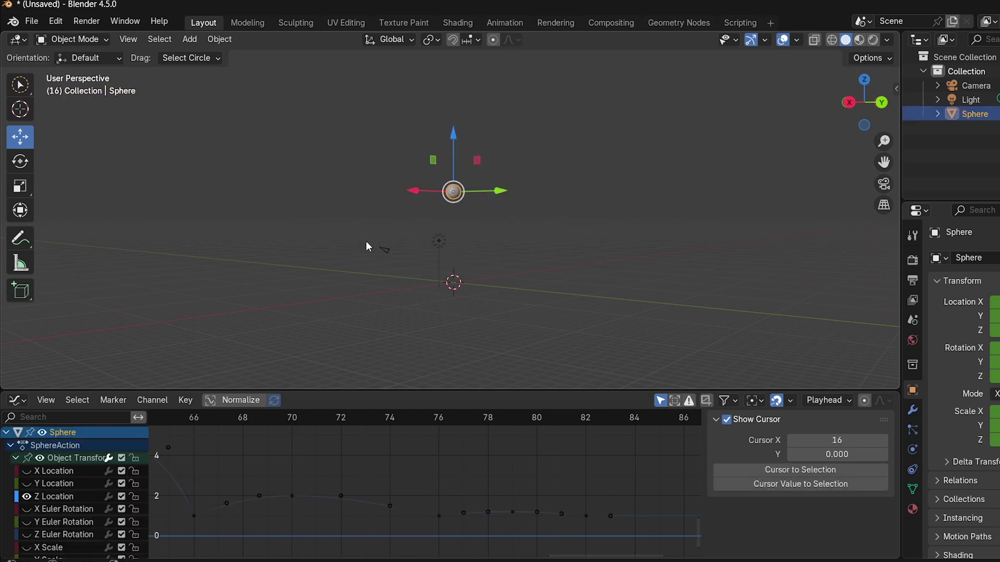
{"action": "mouse_move", "coordinate": [365, 240]}
{"action": "middle_mouse_down"}
{"action": "mouse_move", "coordinate": [422, 283]}
{"action": "mouse_move", "coordinate": [470, 218]}
{"action": "middle_mouse_up"}
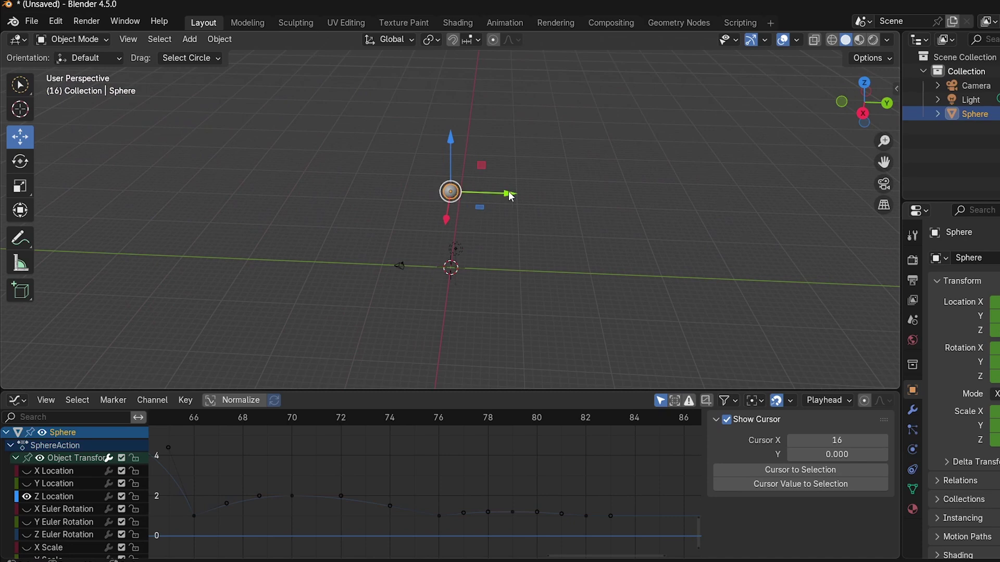
{"action": "mouse_move", "coordinate": [568, 248]}
{"action": "middle_mouse_down"}
{"action": "mouse_move", "coordinate": [423, 233]}
{"action": "mouse_move", "coordinate": [426, 225]}
{"action": "middle_mouse_up"}
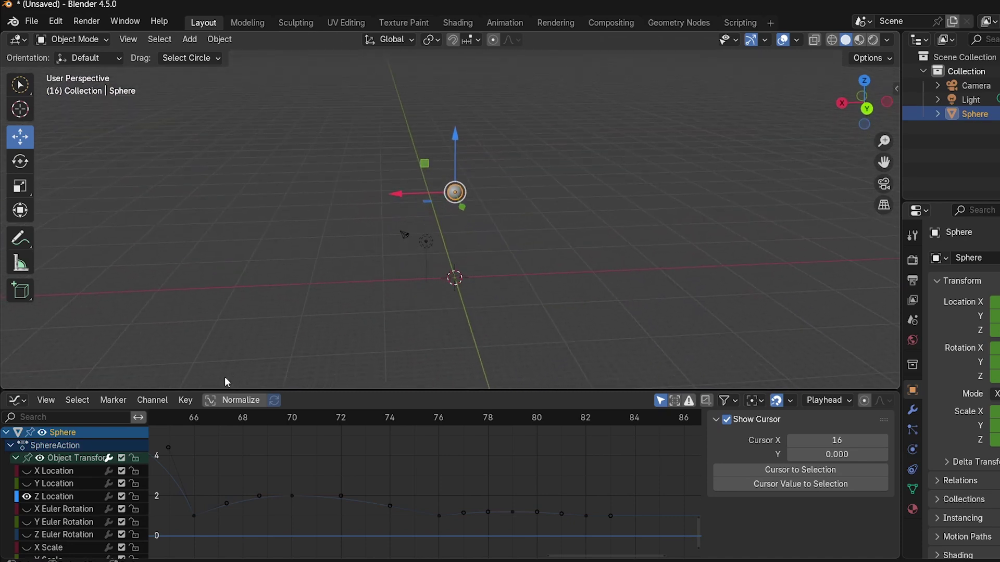
{"action": "left_click_drag", "start_coordinate": [333, 389], "coordinate": [344, 273]}
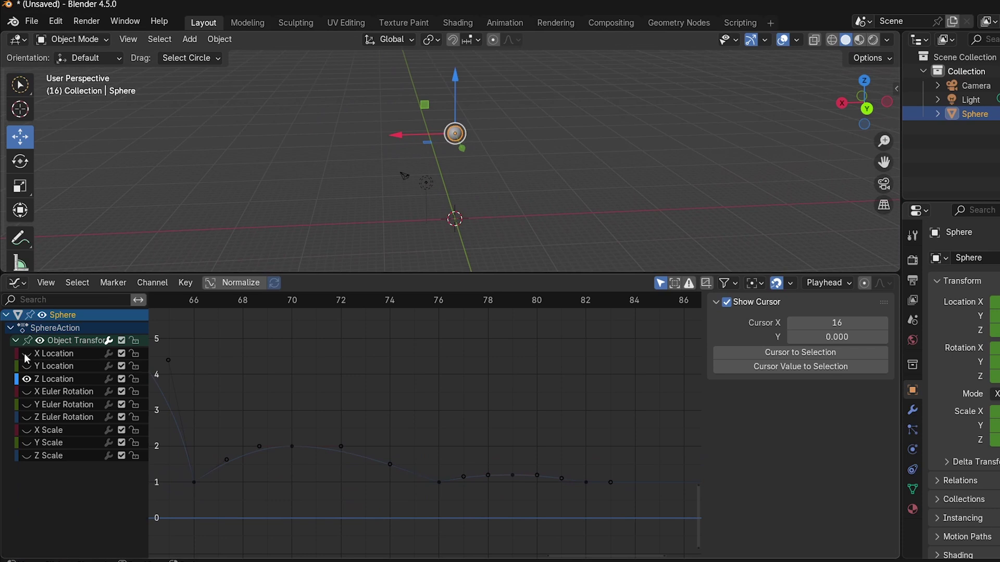
Show the X Location curve and go to the start of the animation.
{"action": "left_click", "coordinate": [56, 353]}
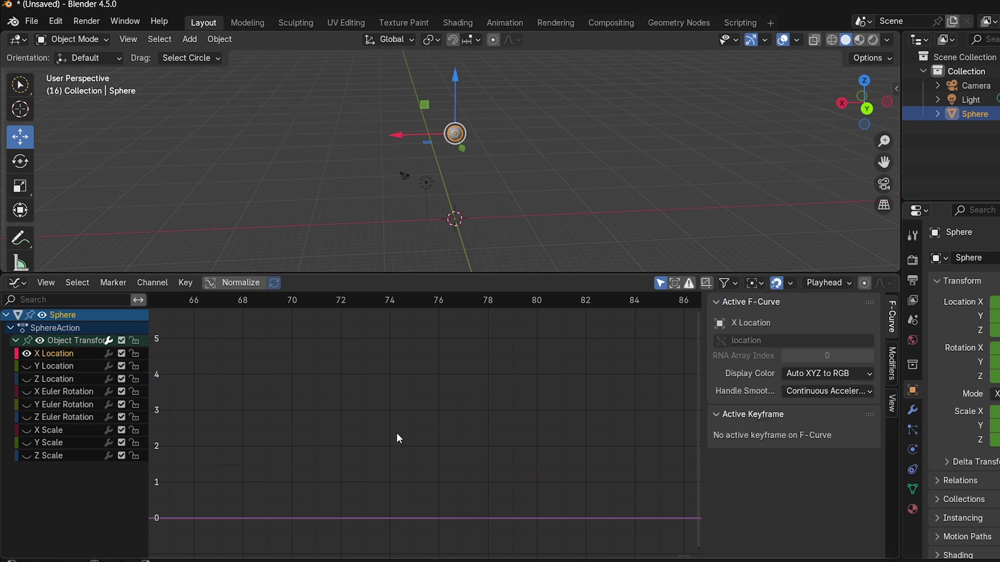
{"action": "scroll", "coordinate": [431, 453], "scroll_direction": "down", "scroll_amount": 2}
{"action": "scroll", "coordinate": [431, 453], "scroll_direction": "down", "scroll_amount": 1}
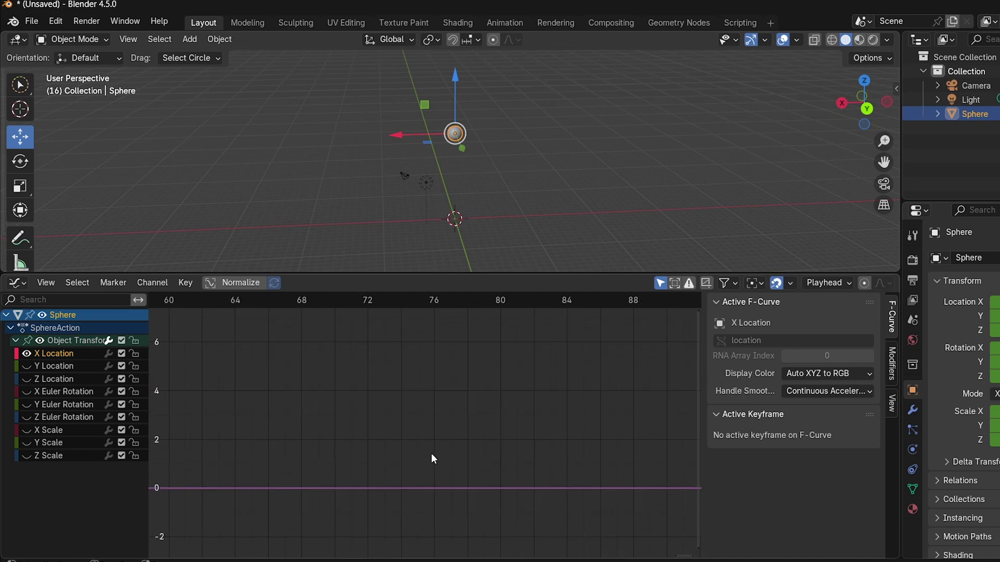
{"action": "scroll", "coordinate": [432, 453], "scroll_direction": "down", "scroll_amount": 2}
{"action": "scroll", "coordinate": [432, 454], "scroll_direction": "down", "scroll_amount": 3}
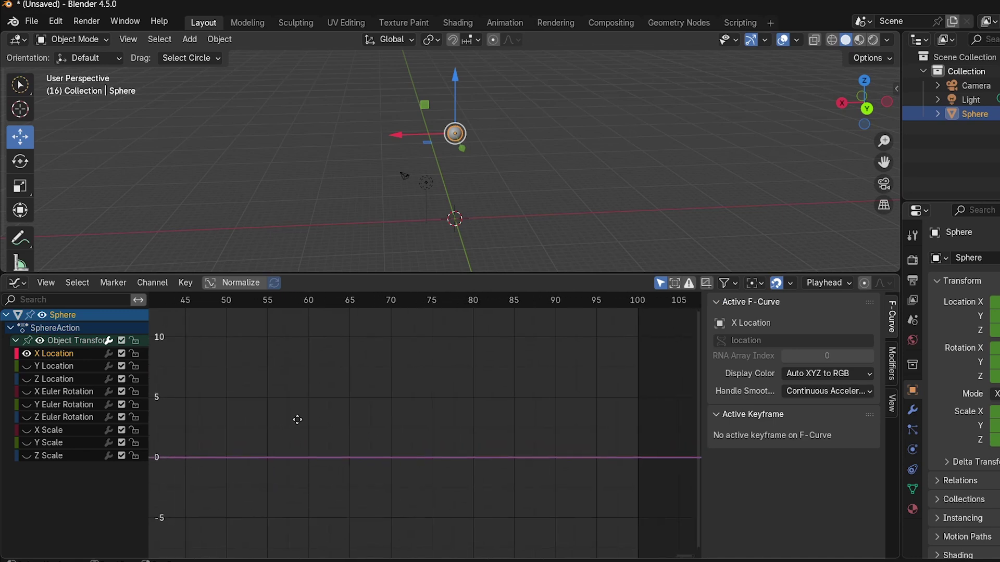
{"action": "middle_click_drag", "start_coordinate": [295, 418], "coordinate": [571, 415]}
{"action": "scroll", "coordinate": [353, 435], "scroll_direction": "up", "scroll_amount": 2}
{"action": "middle_click_drag", "start_coordinate": [353, 430], "coordinate": [235, 423]}
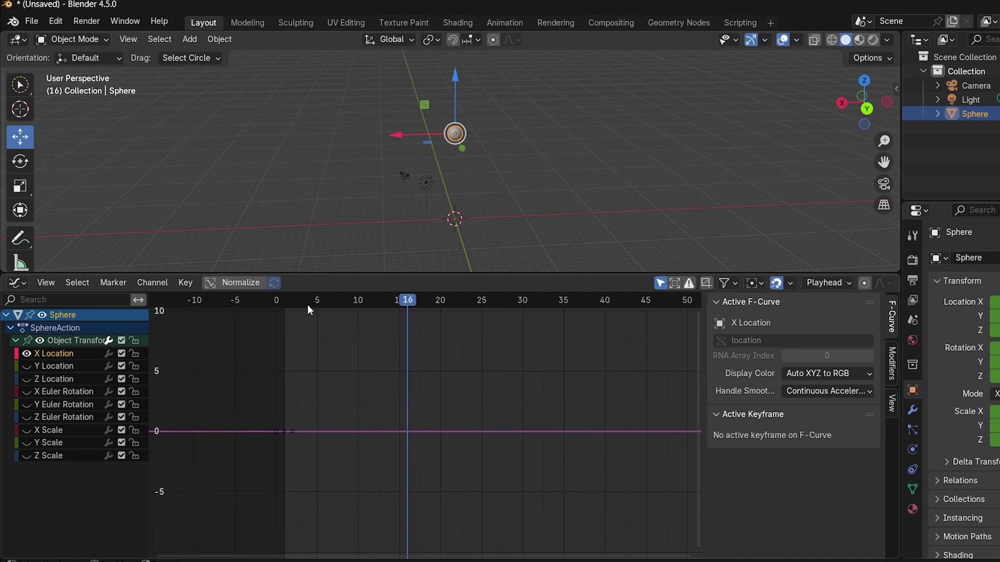
{"action": "mouse_move", "coordinate": [307, 305]}
{"action": "left_mouse_down"}
{"action": "mouse_move", "coordinate": [276, 302]}
{"action": "mouse_move", "coordinate": [620, 366]}
{"action": "left_mouse_up"}
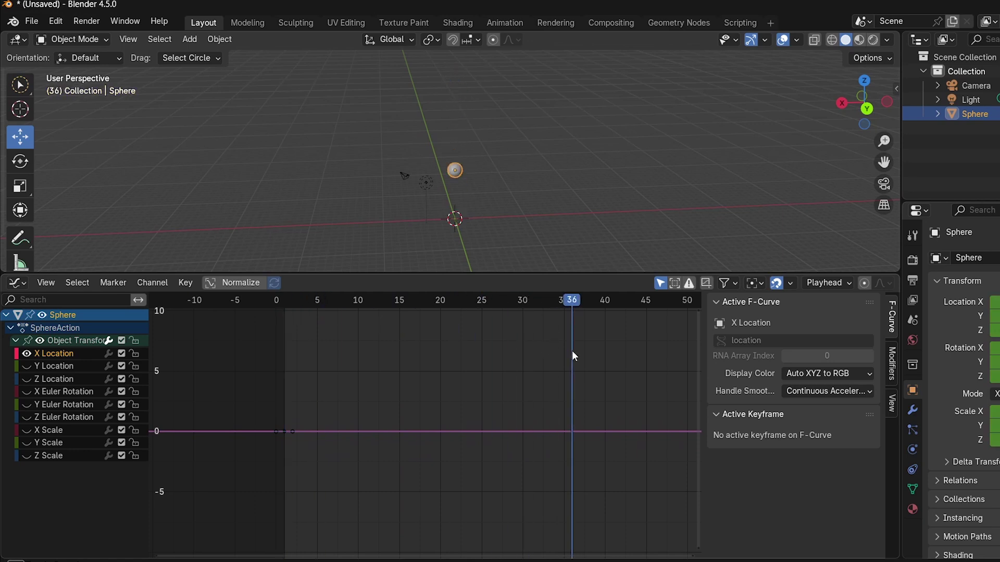
At frame 82, drag the sphere about 31 m along X to key its travel.
{"action": "mouse_move", "coordinate": [545, 356]}
{"action": "middle_mouse_down"}
{"action": "mouse_move", "coordinate": [341, 358]}
{"action": "mouse_move", "coordinate": [199, 372]}
{"action": "mouse_move", "coordinate": [505, 316]}
{"action": "middle_mouse_up"}
{"action": "left_click_drag", "start_coordinate": [554, 301], "coordinate": [559, 303]}
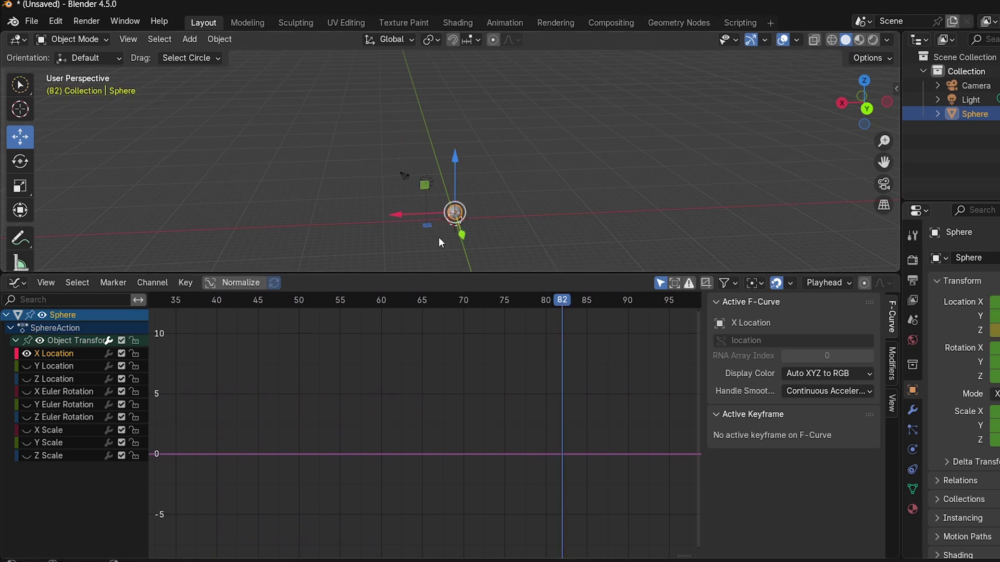
{"action": "left_click_drag", "start_coordinate": [396, 213], "coordinate": [167, 224]}
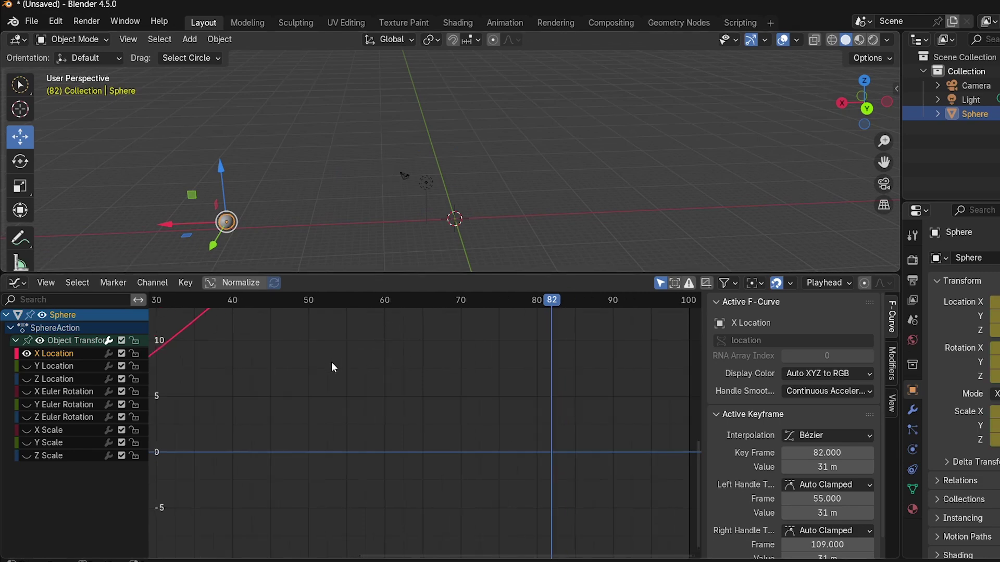
Give the frame-1 X Location key Free handles and reshape its outgoing handle.
{"action": "key", "text": "Home"}
{"action": "scroll", "coordinate": [334, 374], "scroll_direction": "down", "scroll_amount": 2}
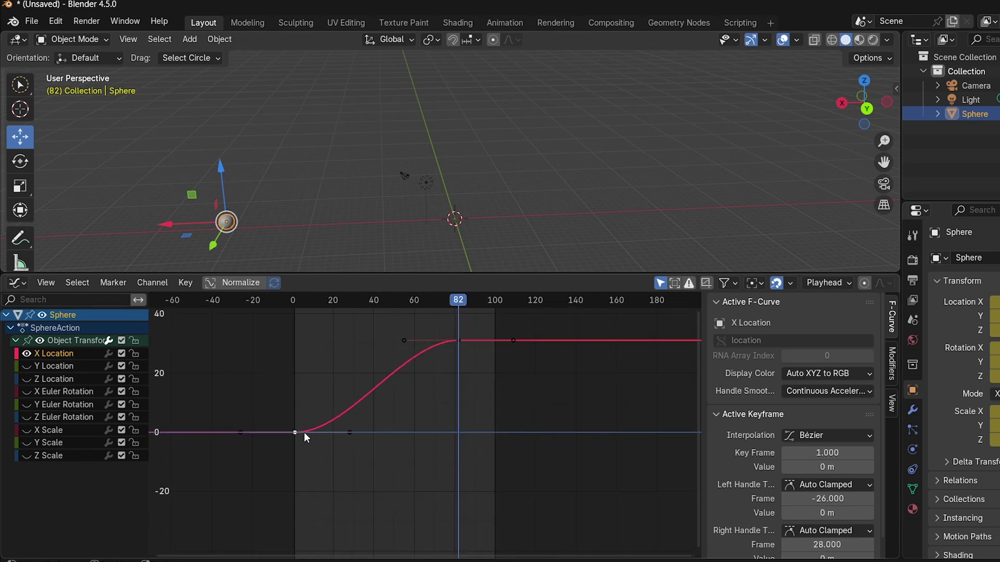
{"action": "key", "text": "v"}
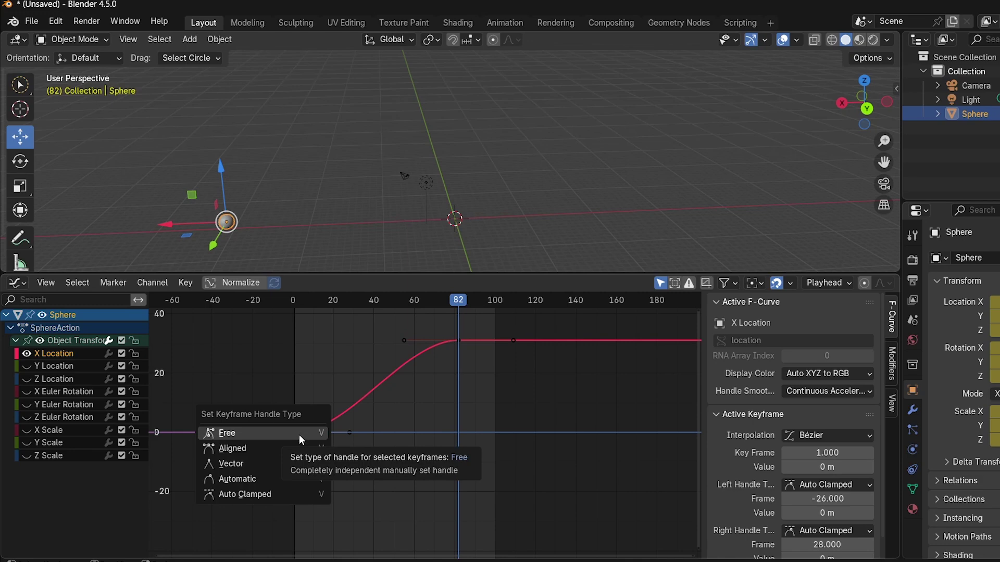
{"action": "left_click", "coordinate": [300, 436]}
{"action": "left_click_drag", "start_coordinate": [349, 433], "coordinate": [337, 403]}
Give the frame-82 key Free handles, lower its left handle to 28.9 m, then return to frame 1.
{"action": "left_click", "coordinate": [458, 342]}
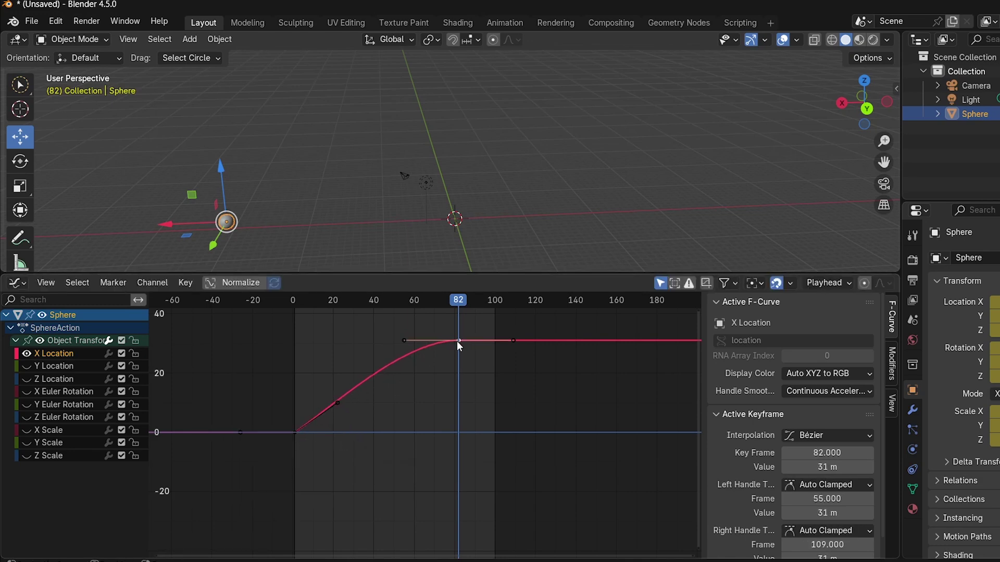
{"action": "key", "text": "v"}
{"action": "left_click", "coordinate": [436, 344]}
{"action": "left_click_drag", "start_coordinate": [397, 345], "coordinate": [403, 352]}
{"action": "left_click", "coordinate": [394, 330]}
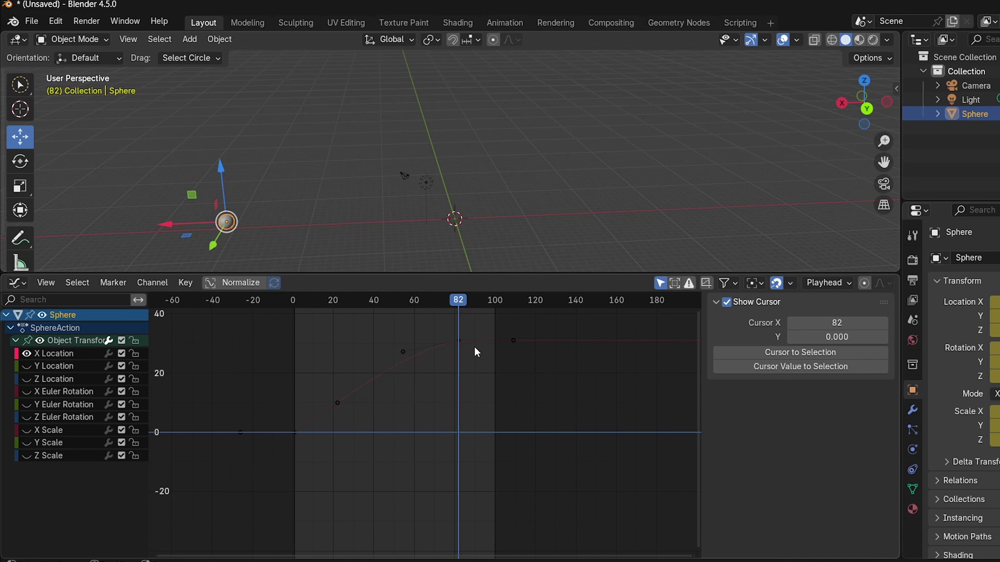
{"action": "left_click_drag", "start_coordinate": [405, 305], "coordinate": [298, 301]}
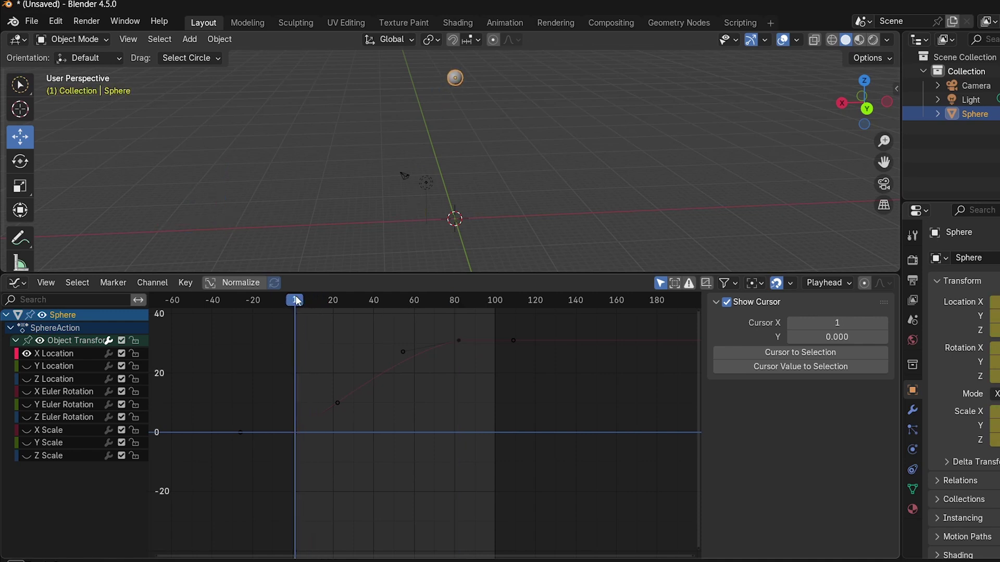
Play the animation from frame 1, deselect the sphere, and tilt the viewport lower.
{"action": "key", "text": "space"}
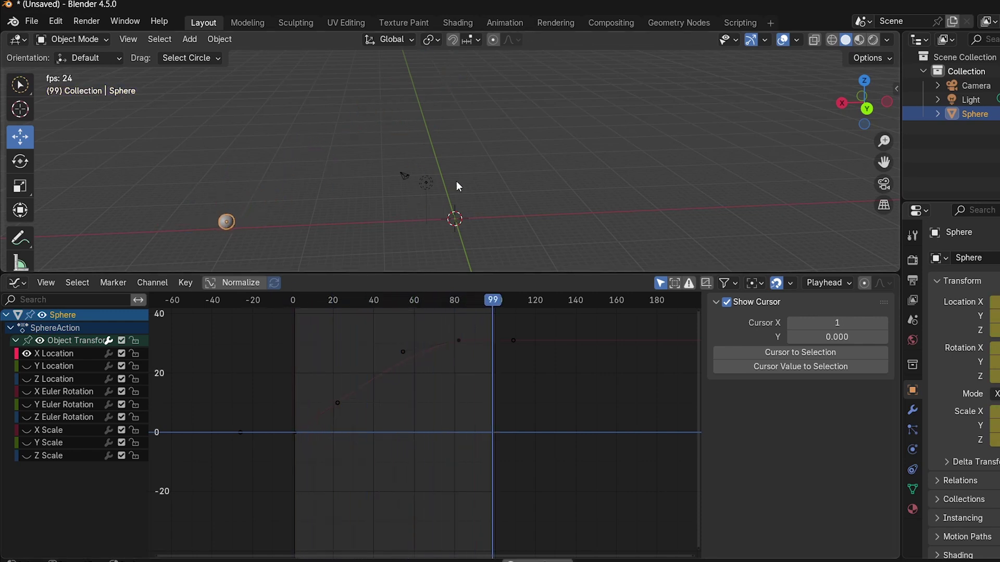
{"action": "left_click", "coordinate": [474, 181]}
{"action": "middle_click_drag", "start_coordinate": [495, 181], "coordinate": [536, 167]}
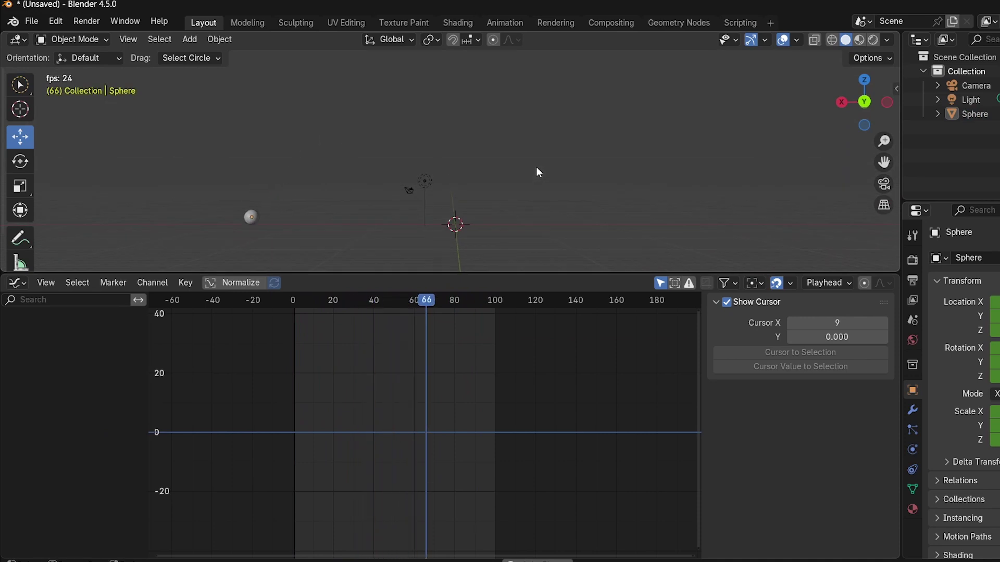